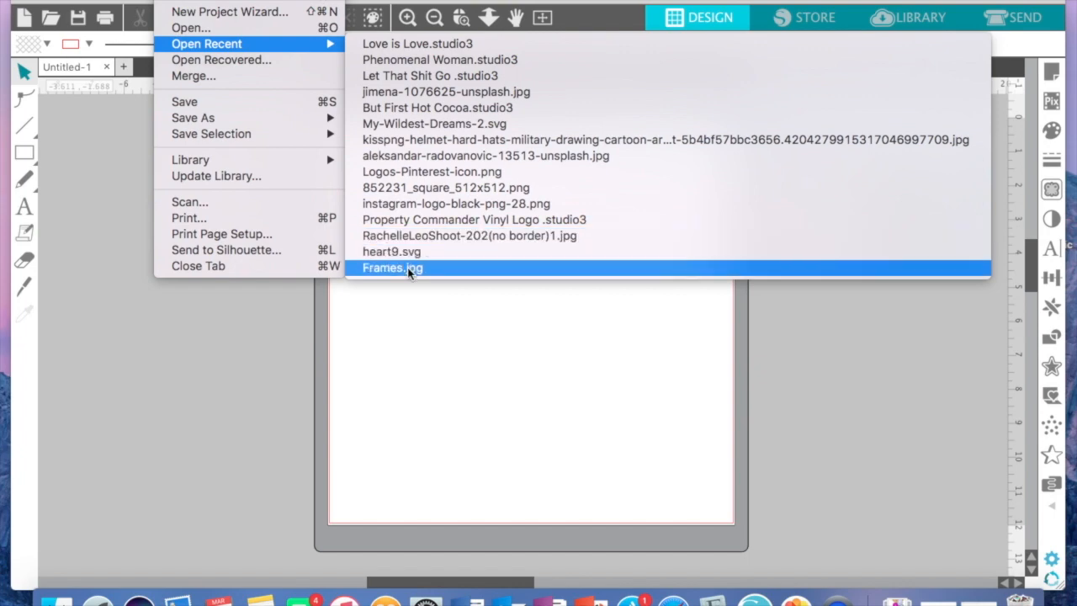
Open the recently used image Frames.jpg.
left_click(407, 269)
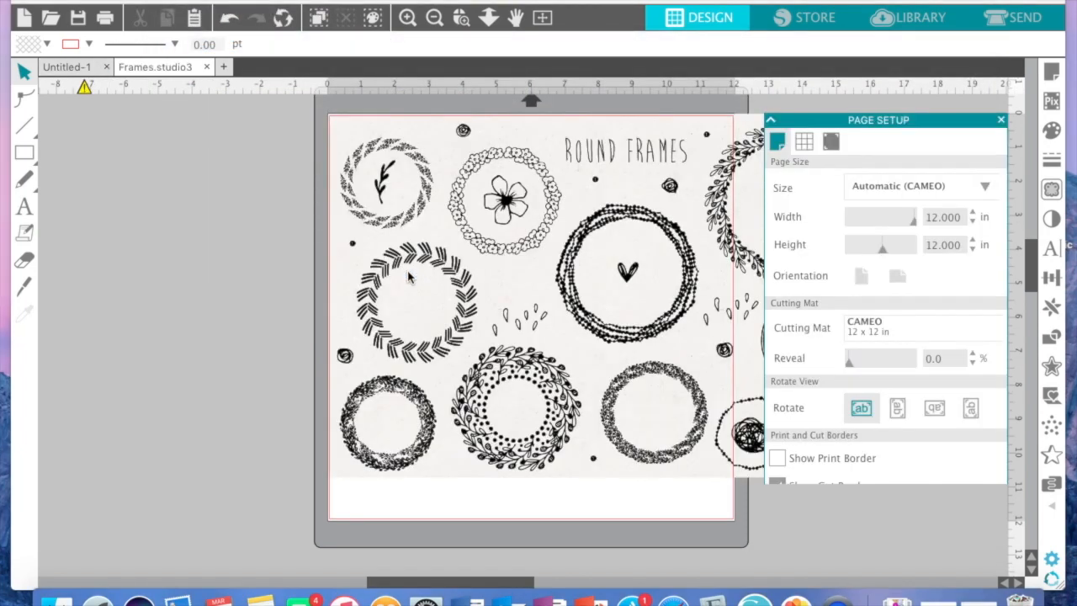
left_click_drag(442, 583, 491, 598)
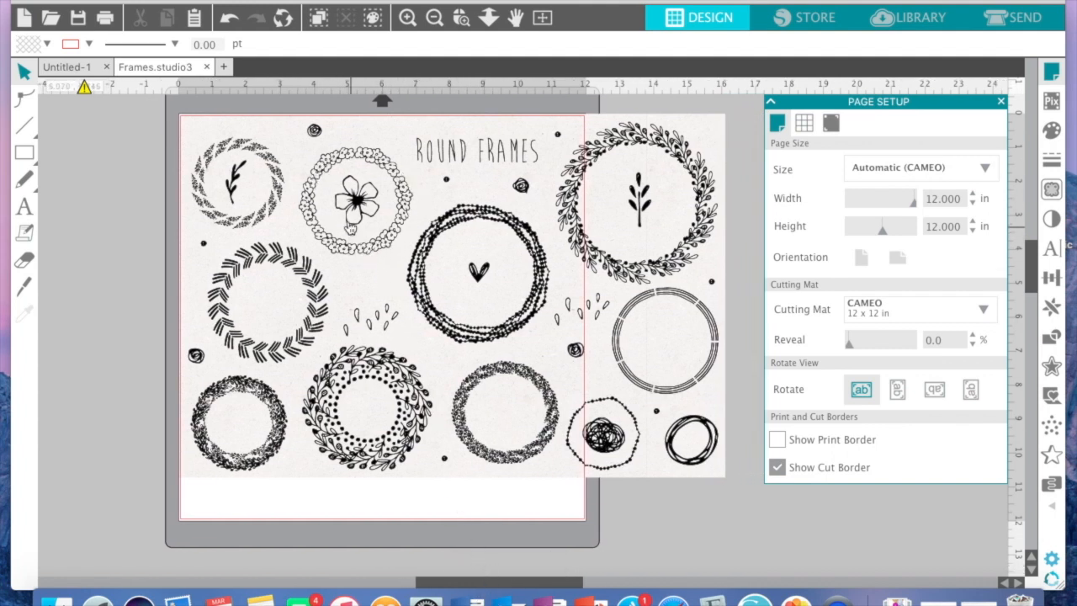
left_click(407, 17)
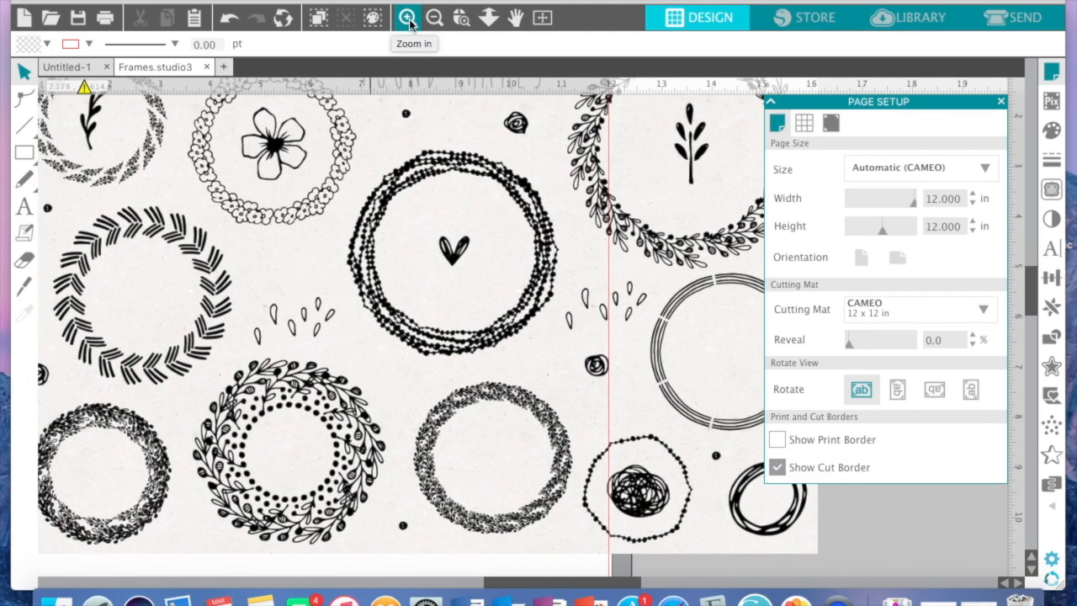
scroll(270, 310, "up", 5)
left_click_drag(550, 581, 503, 563)
scroll(503, 547, "up", 3)
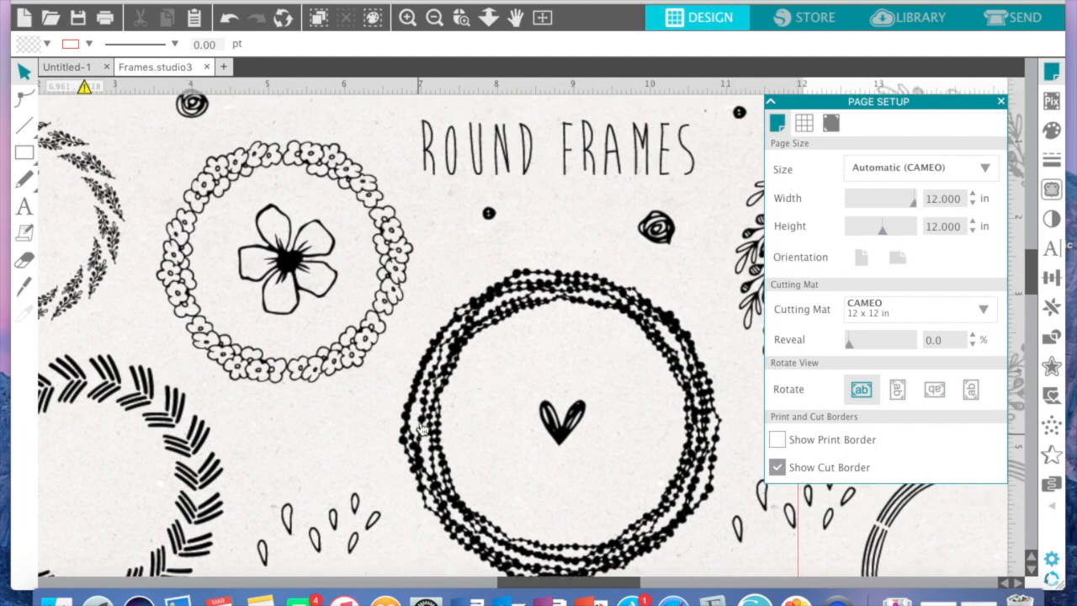
Trace an area of about 3.66 by 3.55 in around the floral frame and its inner flower, with a 70% threshold.
left_click(1050, 192)
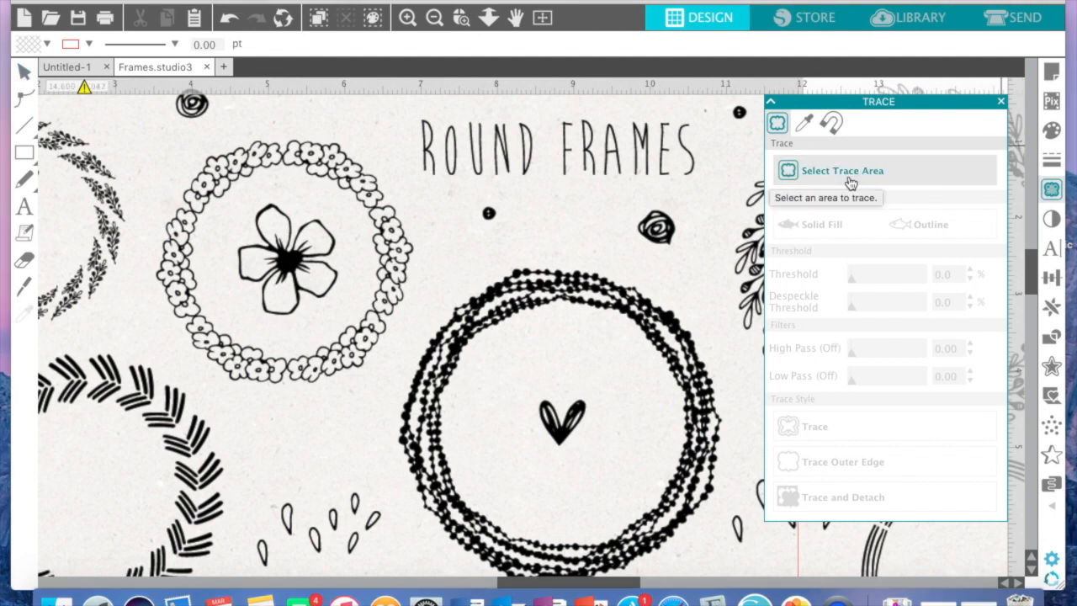
left_click(850, 180)
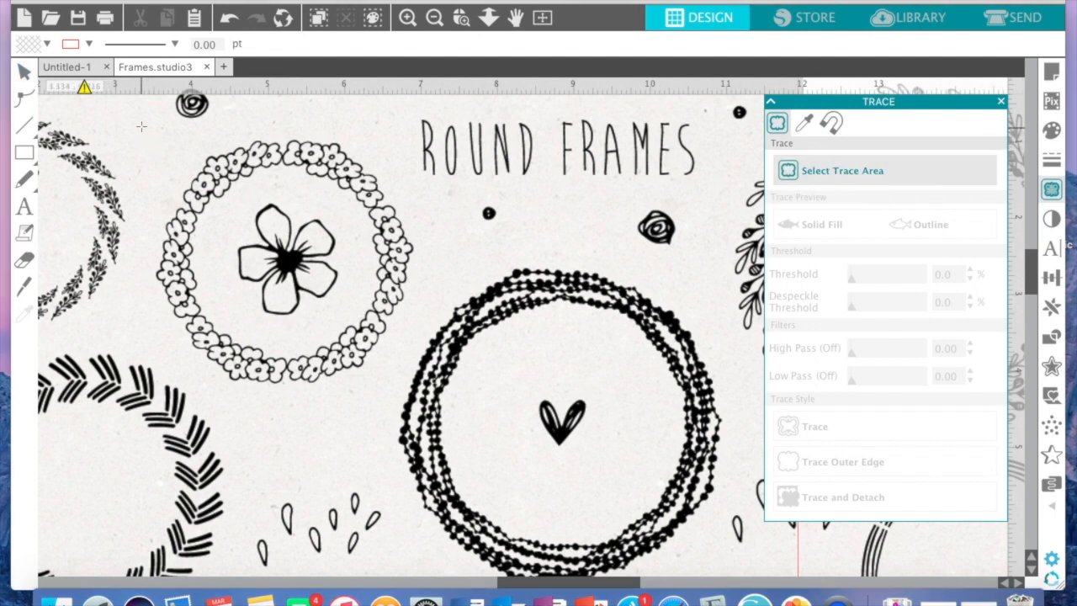
mouse_move(142, 123)
left_mouse_down()
mouse_move(160, 198)
mouse_move(196, 266)
mouse_move(291, 357)
mouse_move(420, 396)
left_mouse_up()
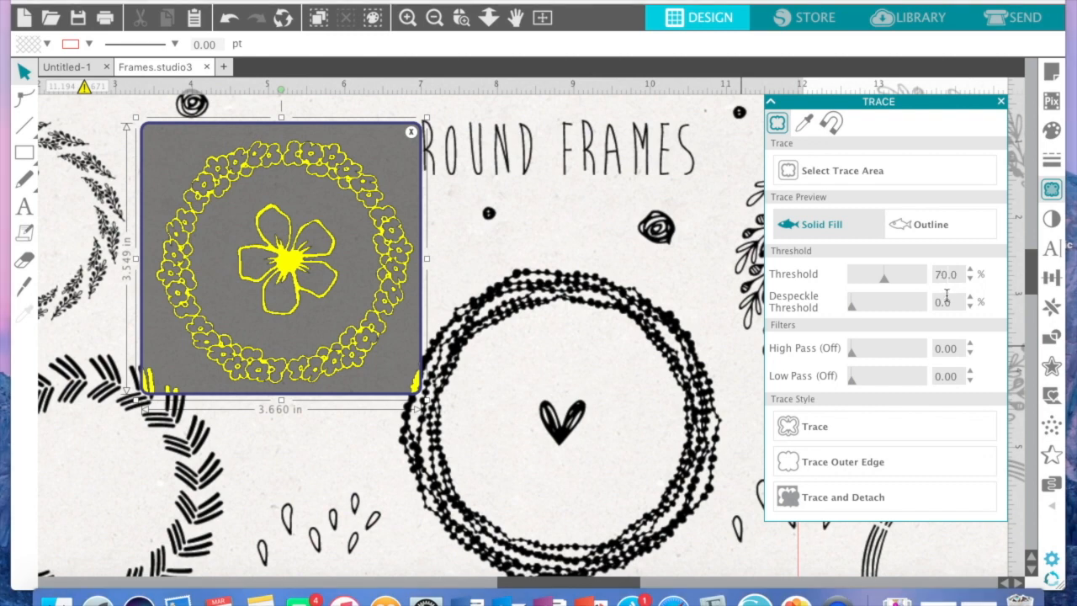
key("Return")
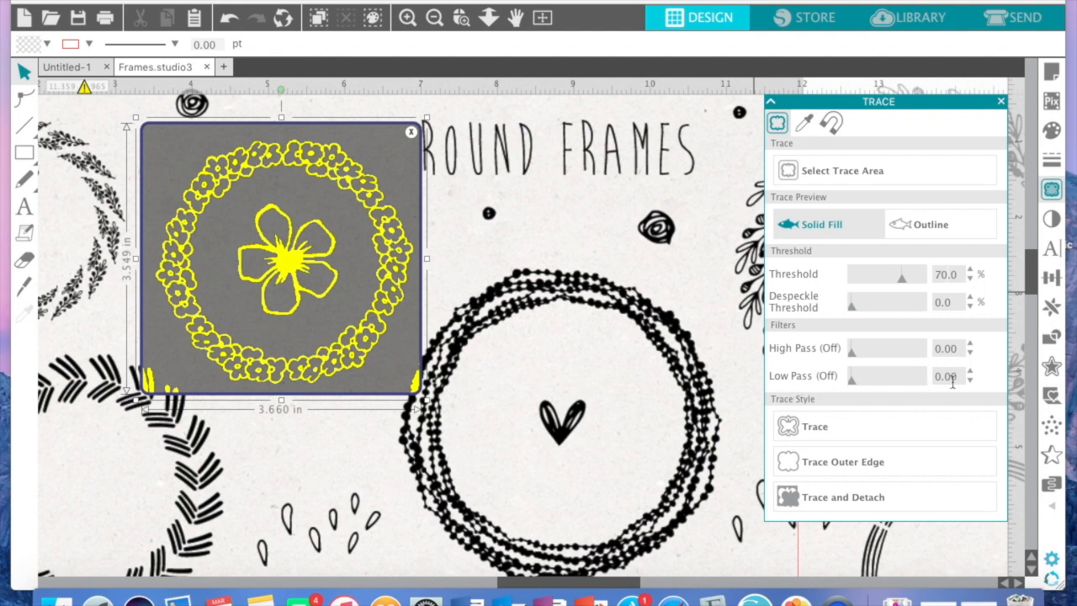
left_click(815, 428)
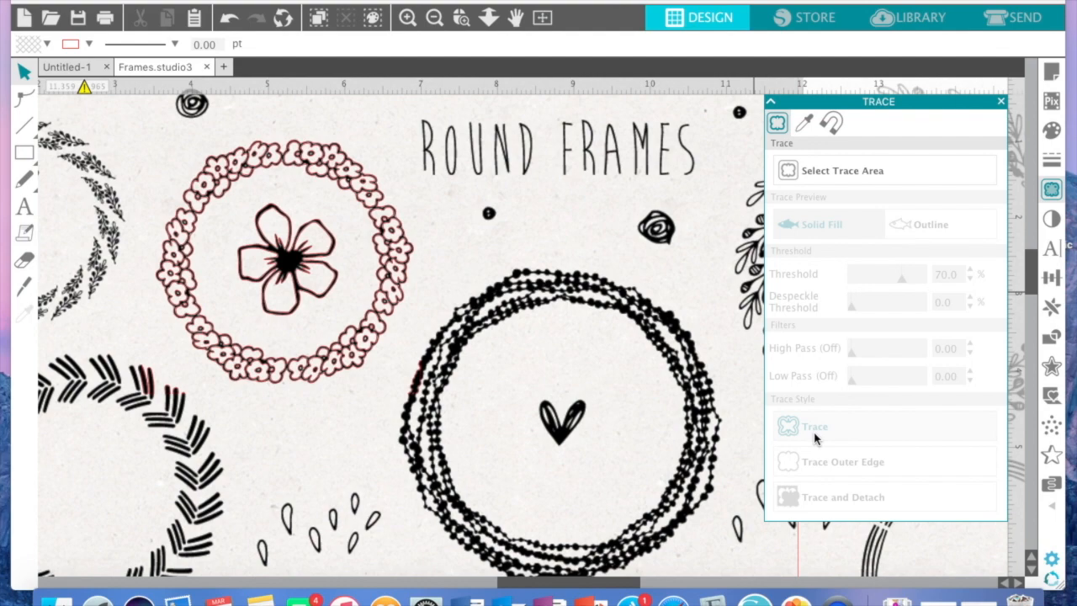
Delete the original frames image from behind the traced lines.
left_click(435, 18)
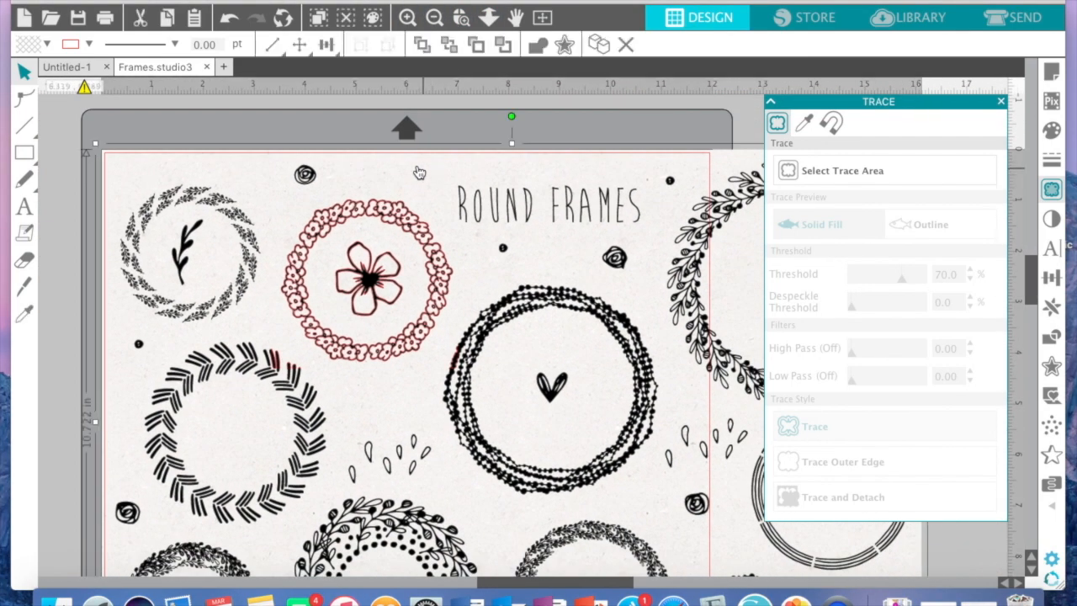
key("Delete")
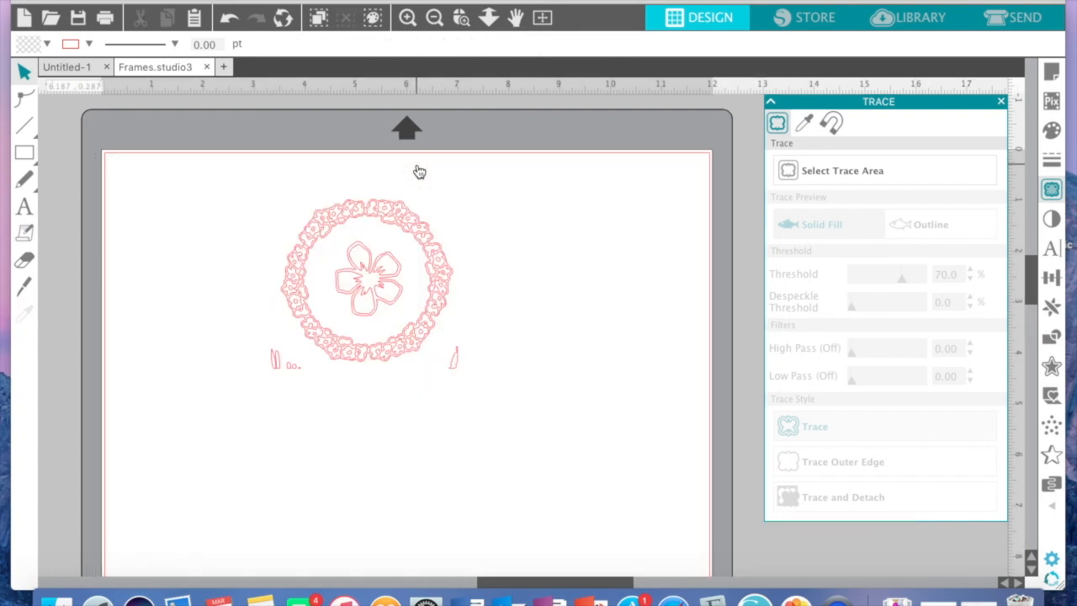
scroll(382, 222, "down", 3)
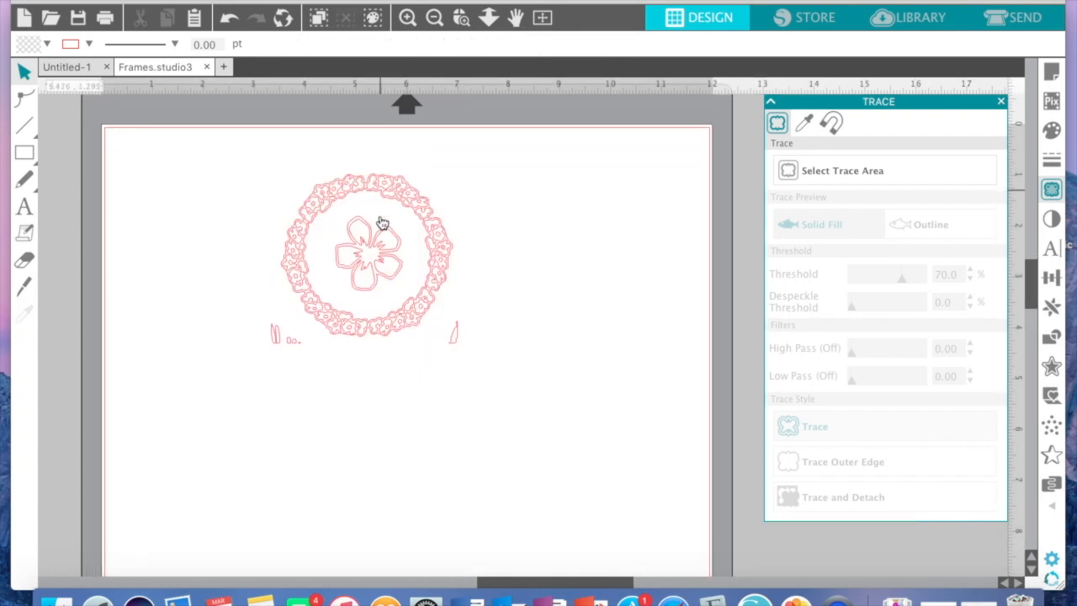
Release the compound path of the traced floral frame so its pieces are separate.
left_click(406, 17)
left_click(401, 24)
scroll(270, 220, "down", 2)
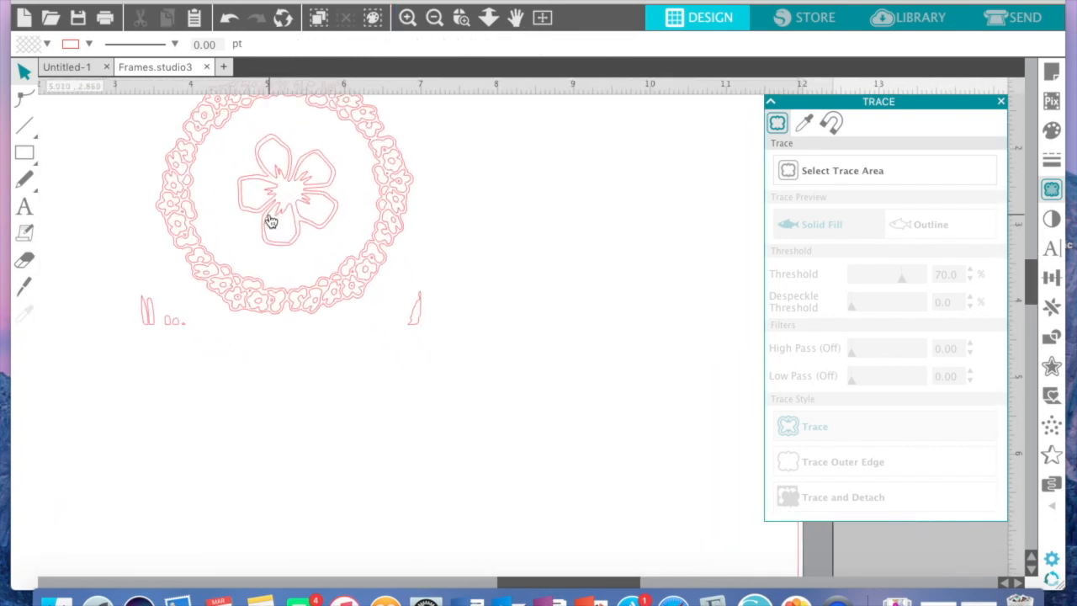
scroll(267, 220, "up", 4)
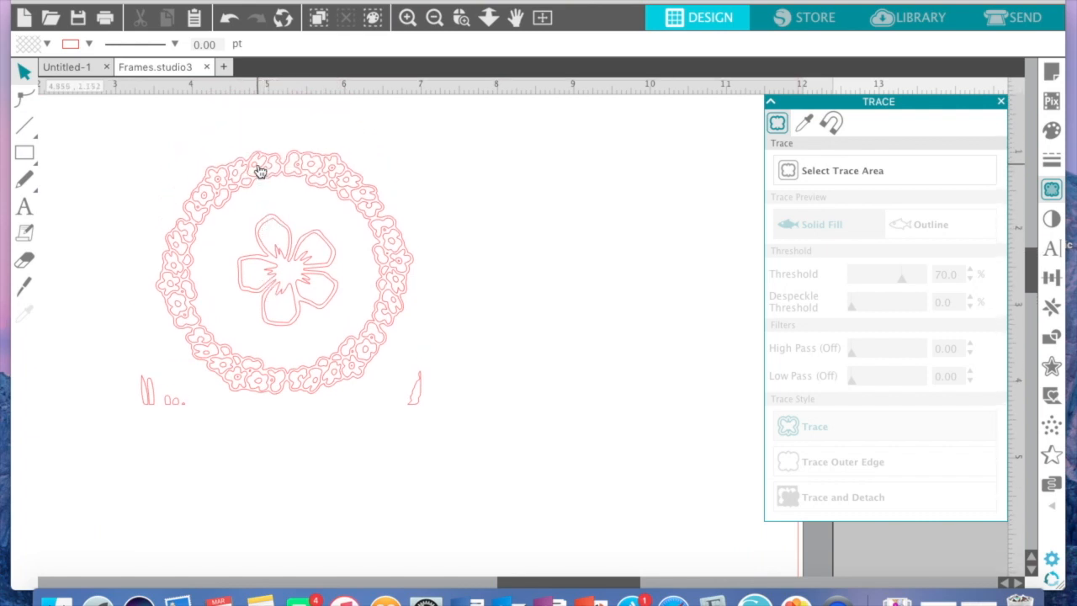
left_click(256, 177)
right_click(257, 177)
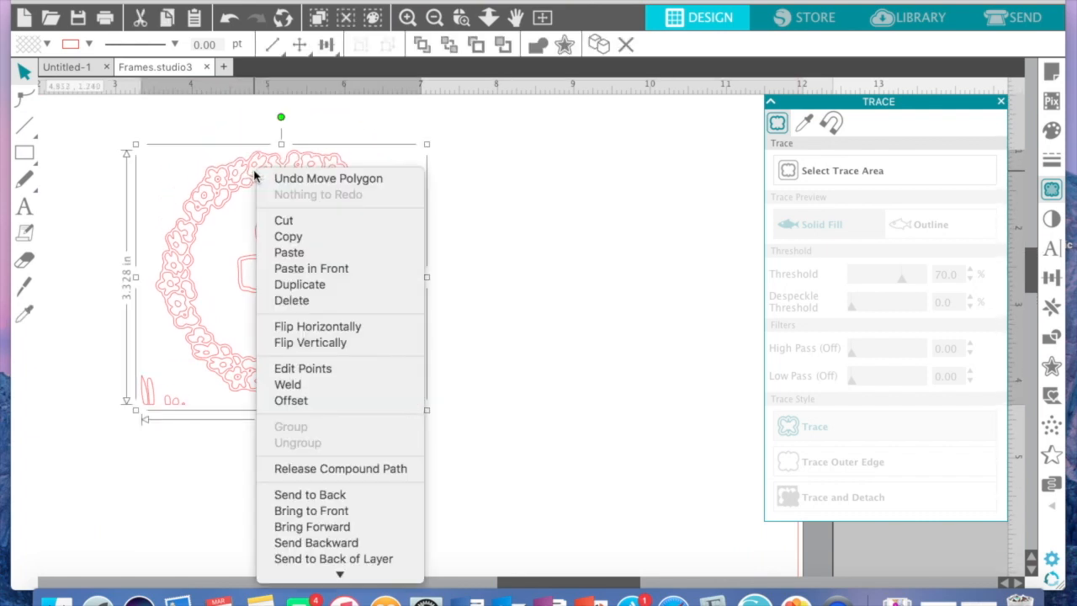
left_click(331, 468)
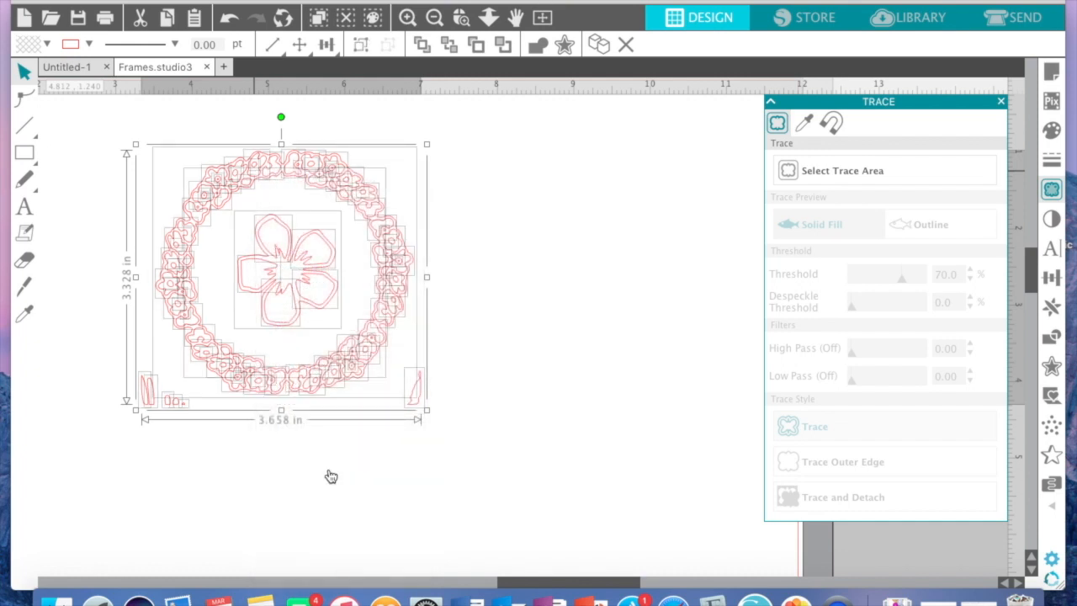
left_click(331, 476)
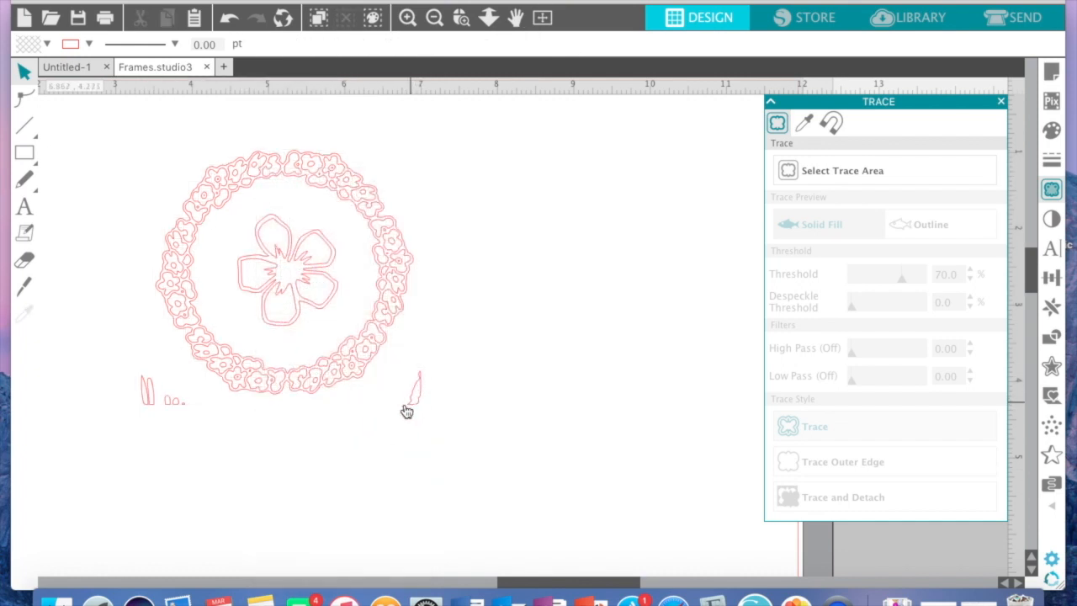
Delete the stray traced fragments below both sides of the floral wreath.
left_click_drag(125, 373, 186, 423)
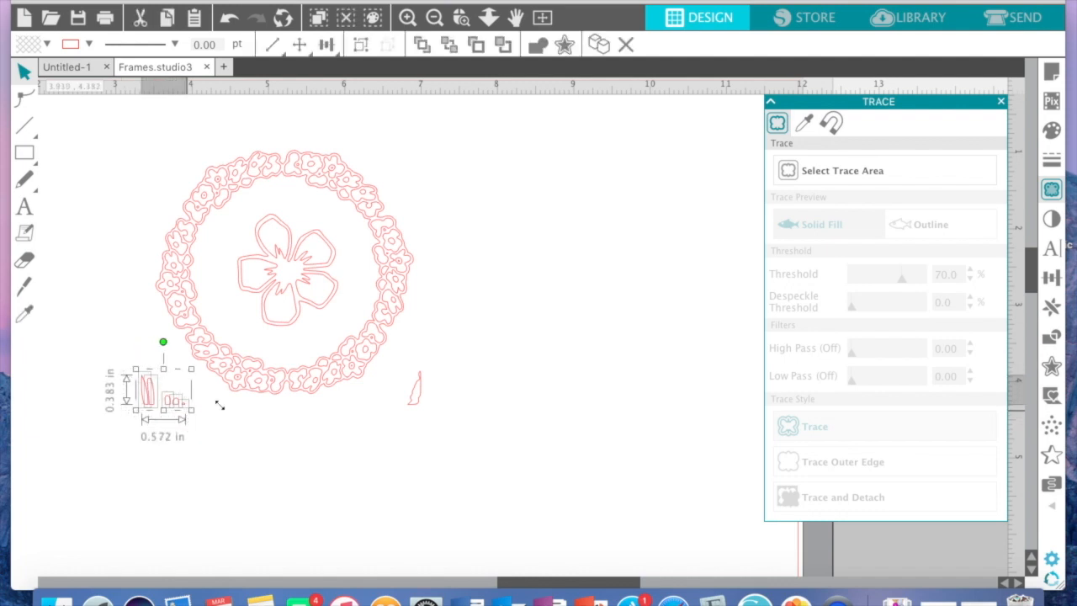
key("Delete")
left_click(410, 389)
key("Delete")
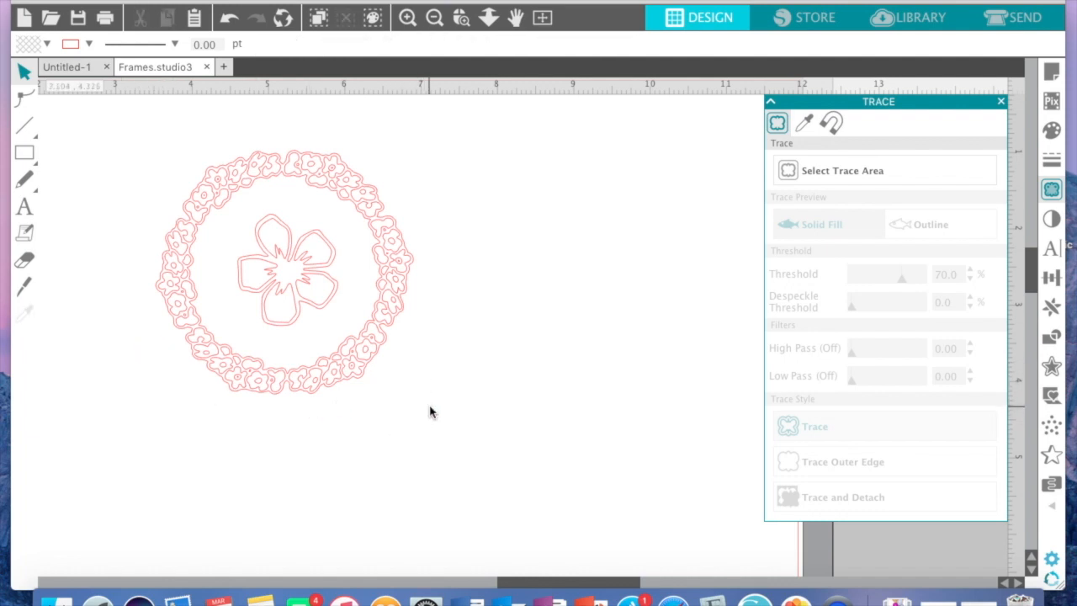
Delete the large flower in the middle of the wreath.
left_click_drag(233, 217, 260, 306)
left_click_drag(336, 330, 347, 332)
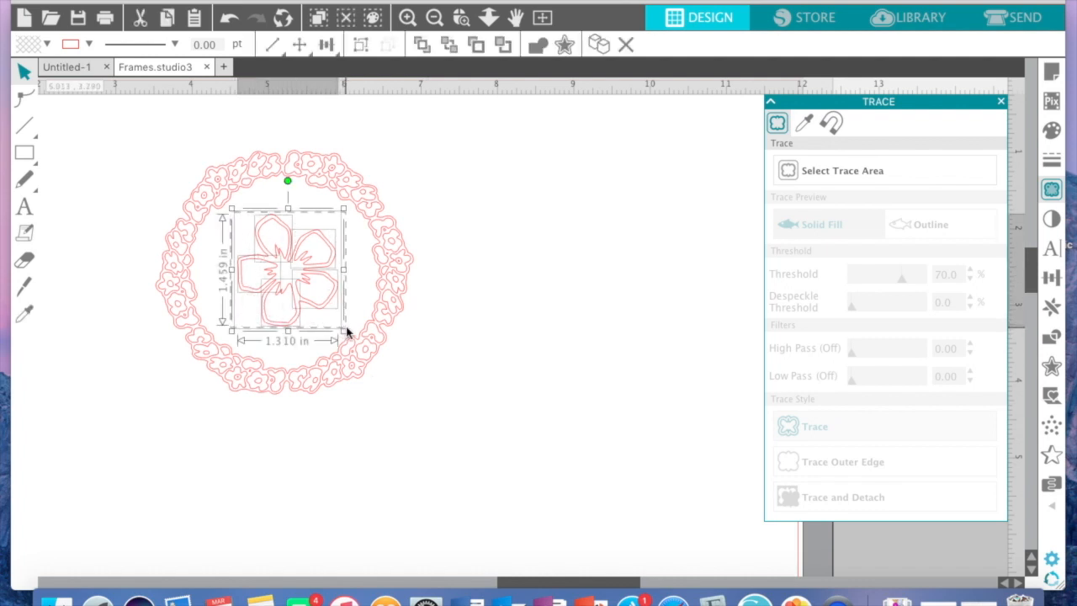
key("Delete")
Combine all the remaining wreath pieces into one compound path.
left_click_drag(130, 128, 448, 432)
right_click(305, 272)
scroll(354, 397, "down", 3)
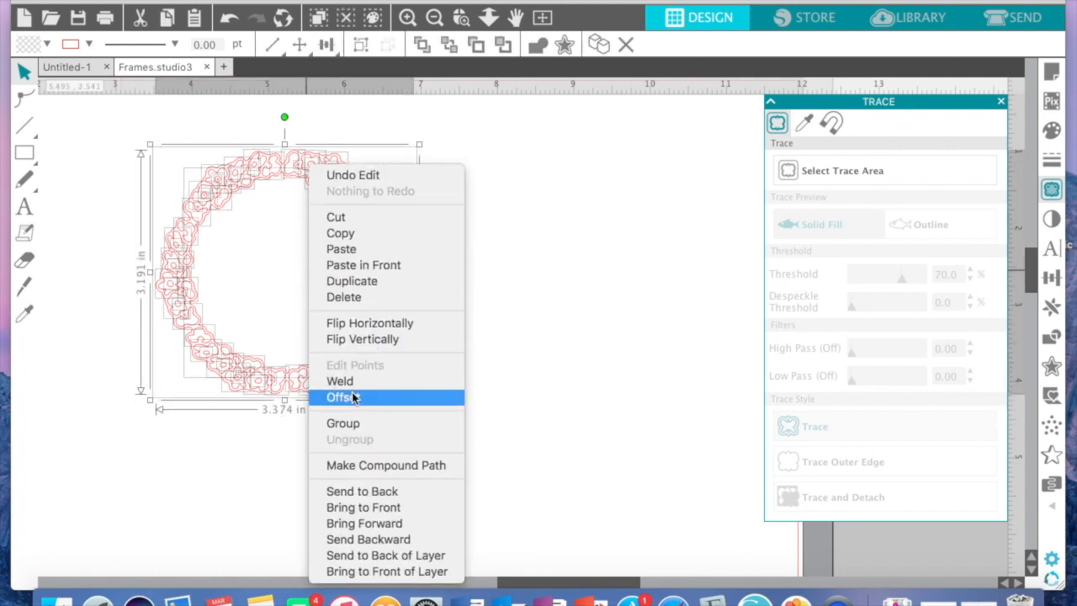
left_click(367, 464)
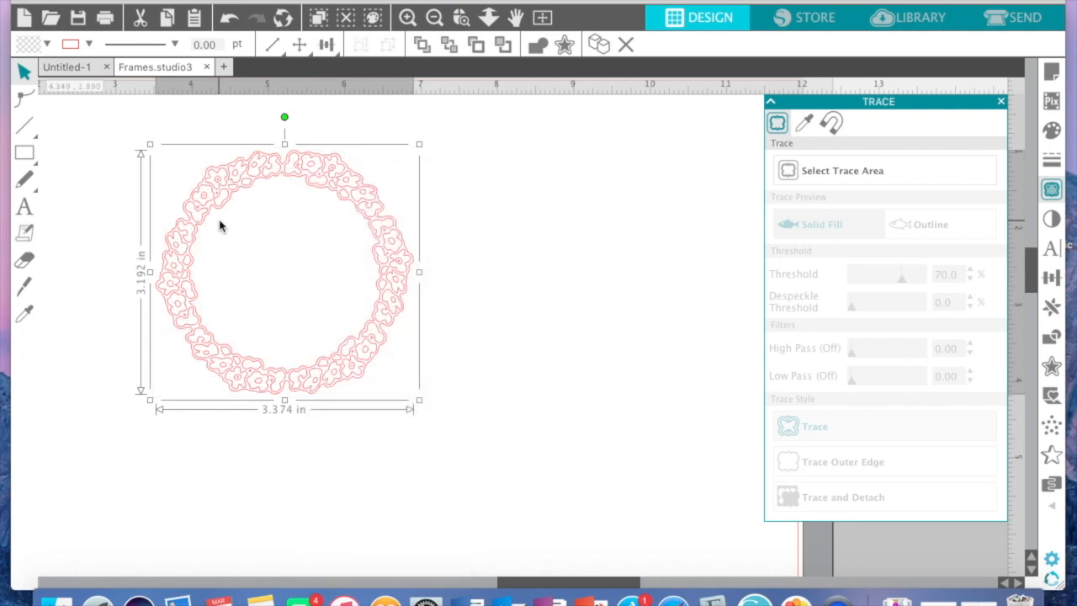
Enlarge the floral wreath to about 5.89 by 5.57 in and position it centrally across the page width.
left_click(434, 17)
scroll(446, 268, "down", 2)
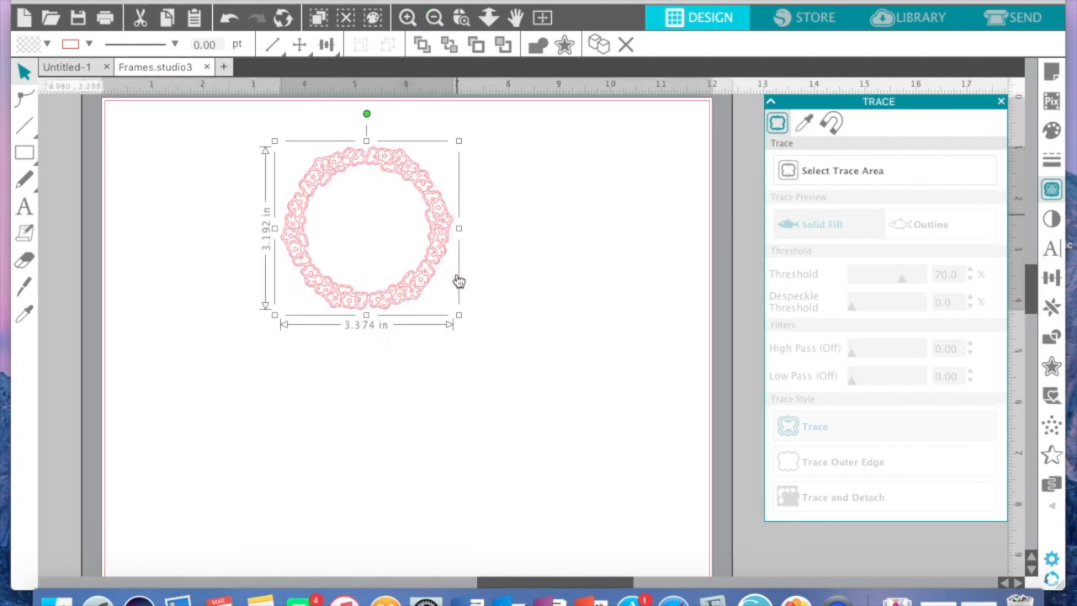
left_click_drag(413, 289, 325, 323)
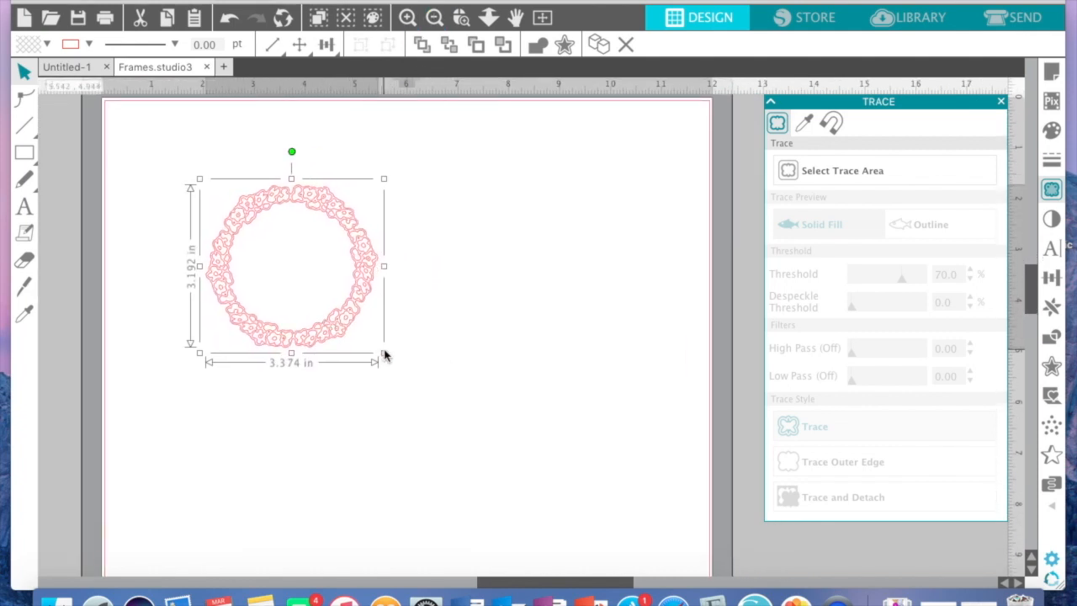
left_click_drag(384, 354, 514, 475)
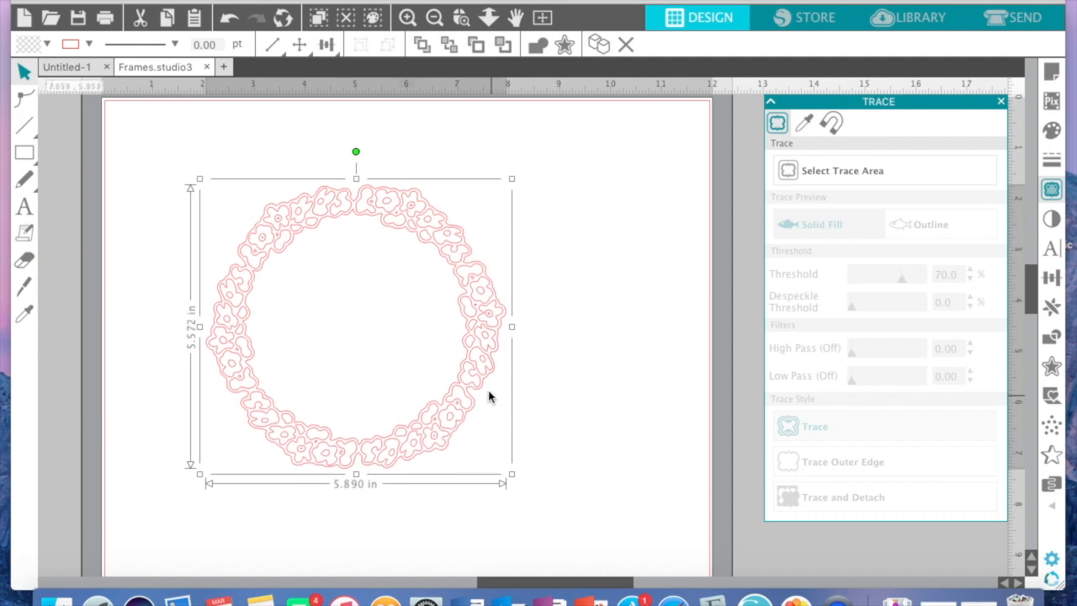
left_click_drag(488, 371, 533, 370)
left_click(618, 370)
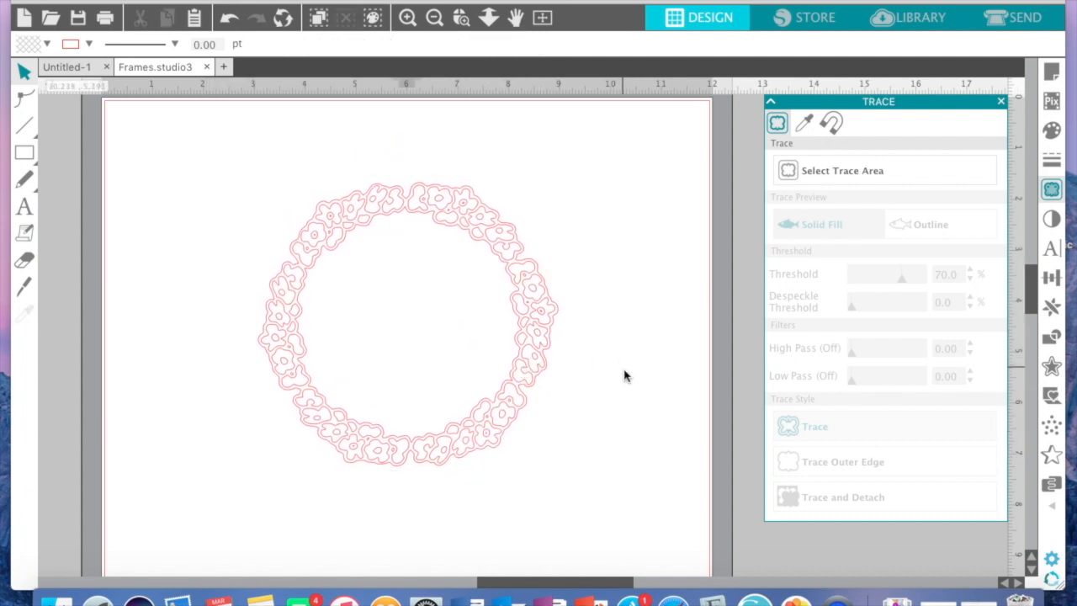
Fill the floral wreath with light pink.
left_click(315, 233)
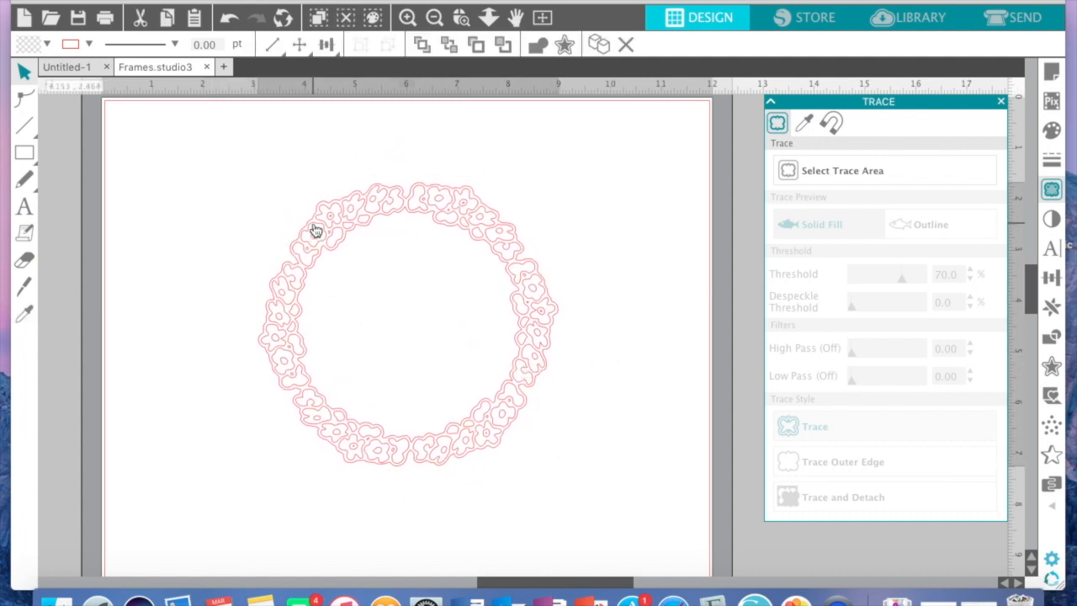
left_click(47, 48)
left_click(262, 151)
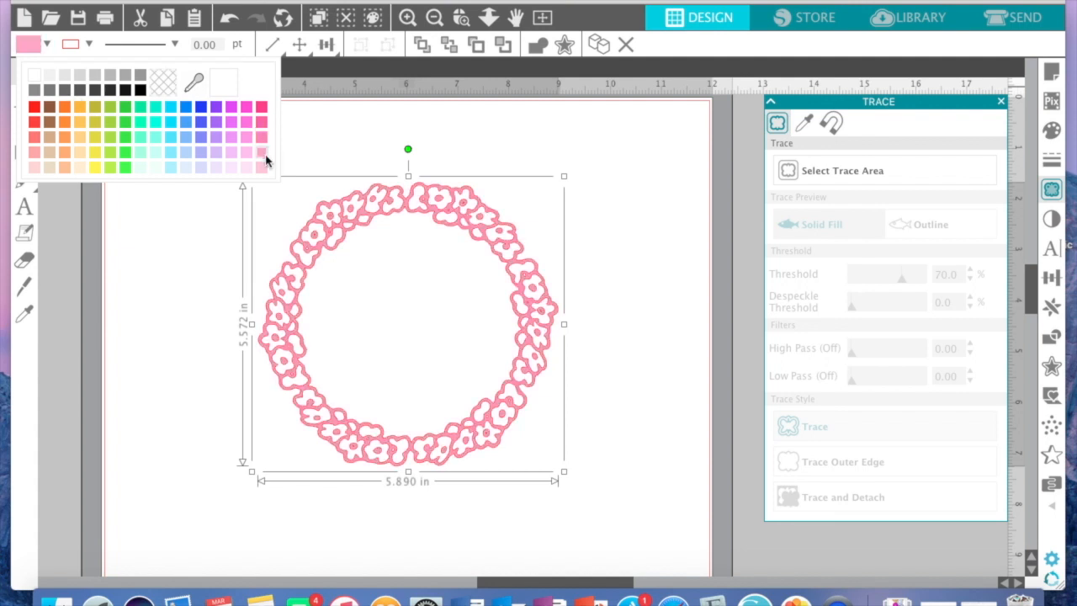
left_click(202, 286)
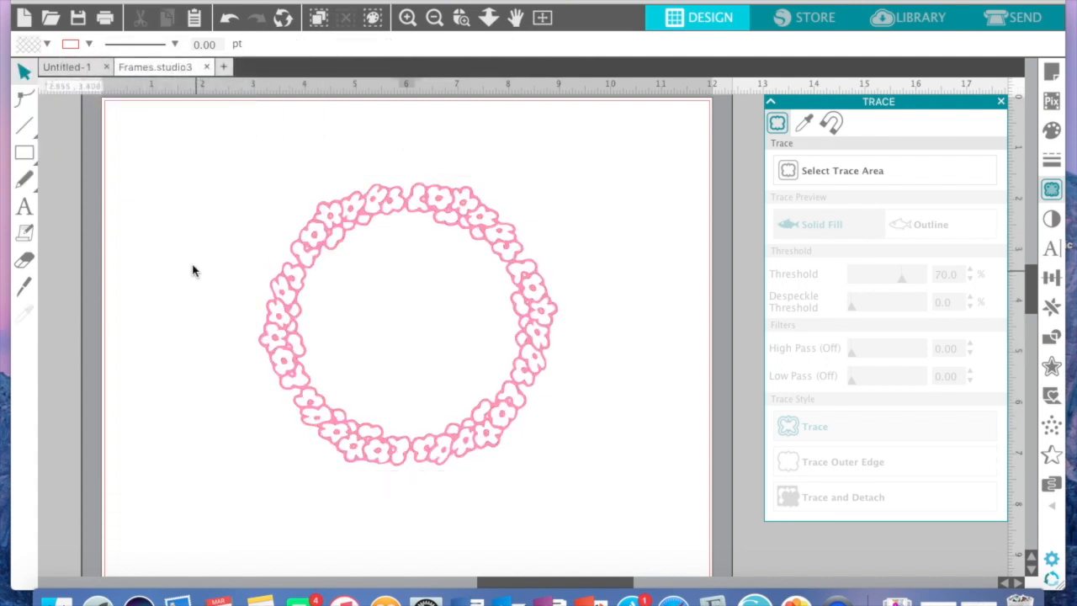
Add the text "Hello Spring" on two lines inside the wreath.
left_click(24, 209)
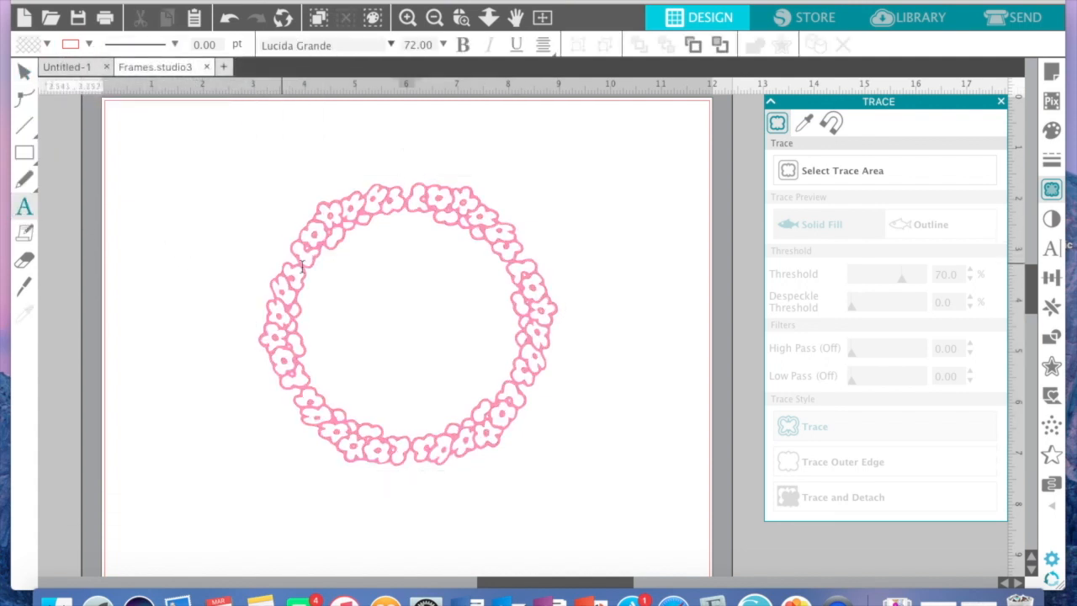
left_click(340, 281)
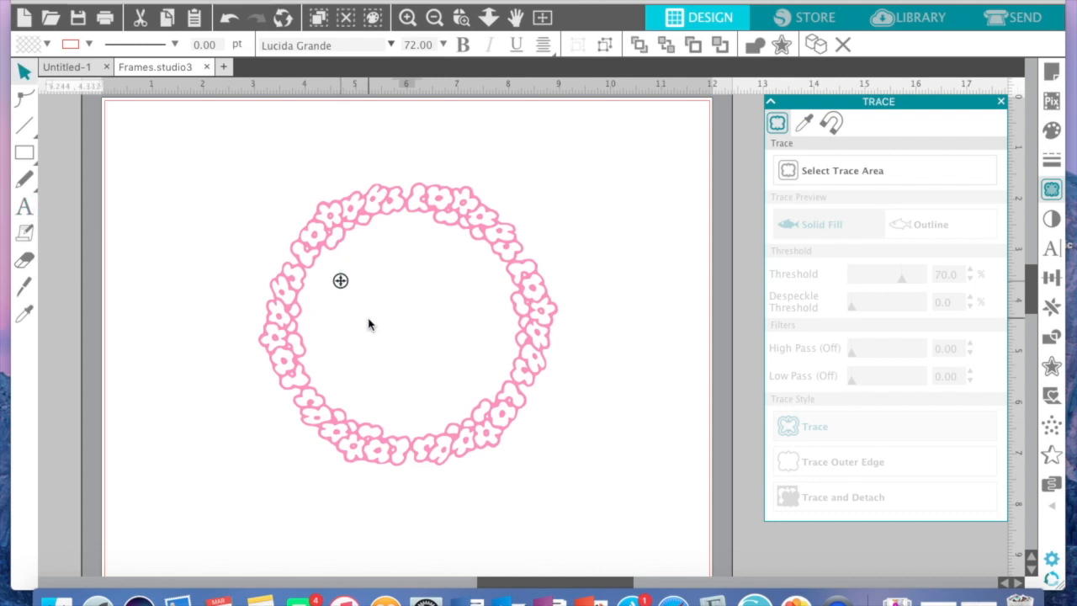
type("Hello ")
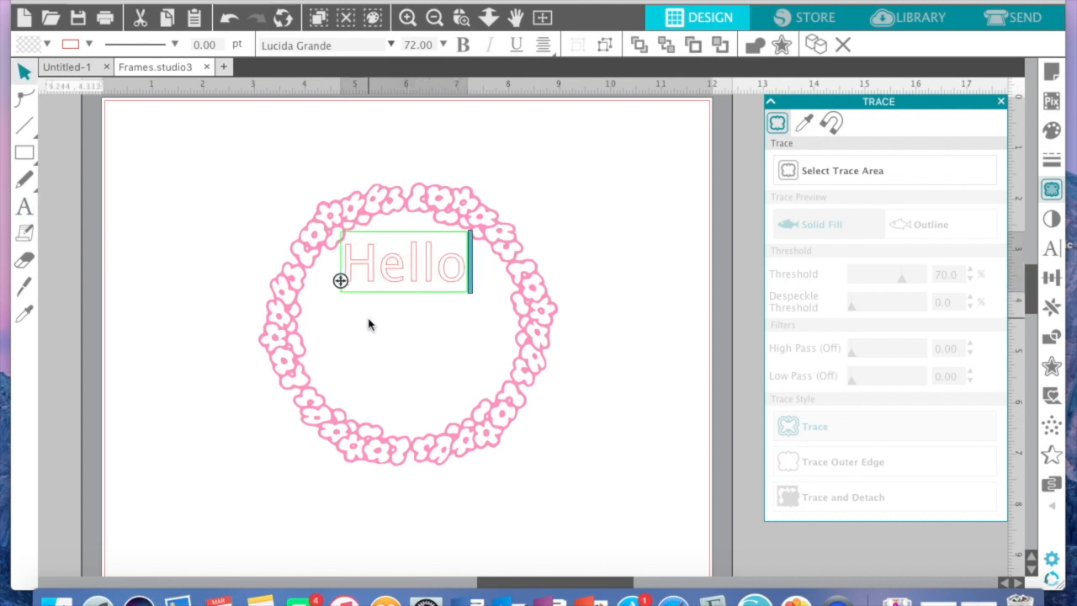
type("Spring")
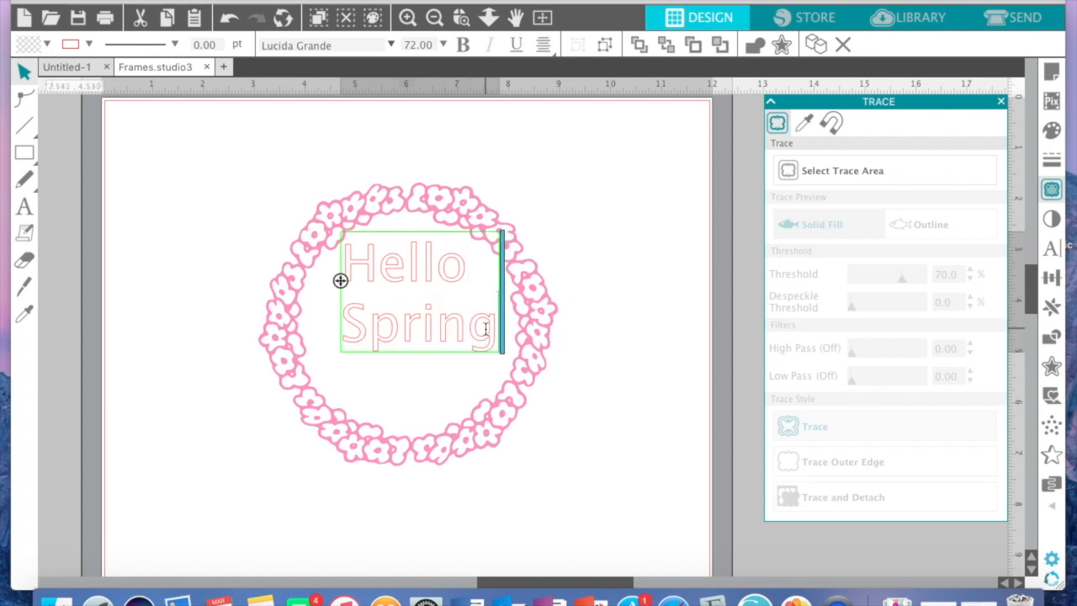
Center-align both lines of the "Hello Spring" text.
left_click_drag(495, 337, 339, 213)
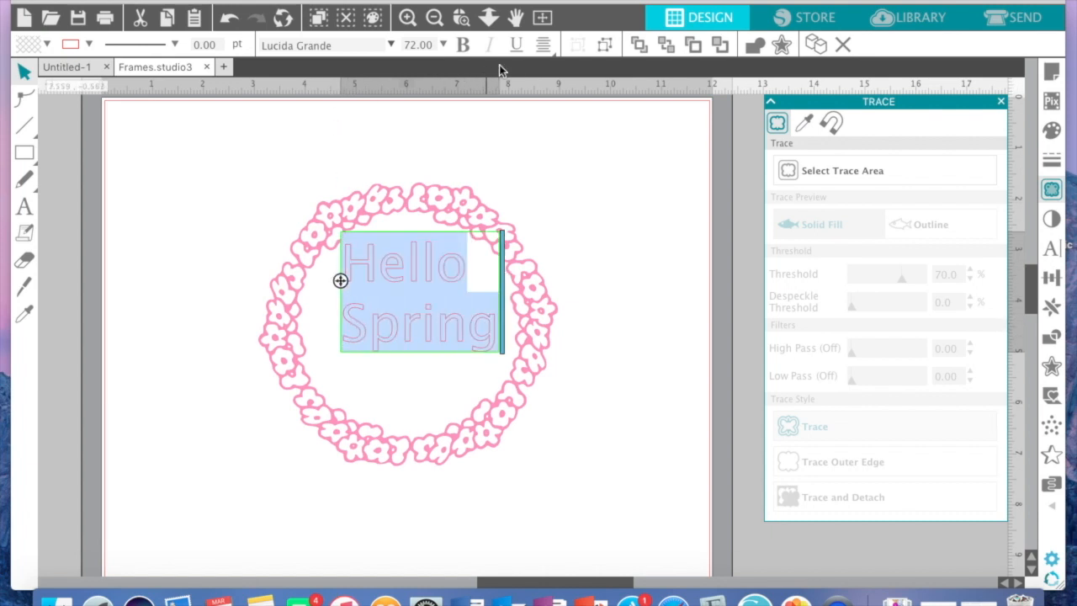
left_click(543, 45)
left_click(570, 72)
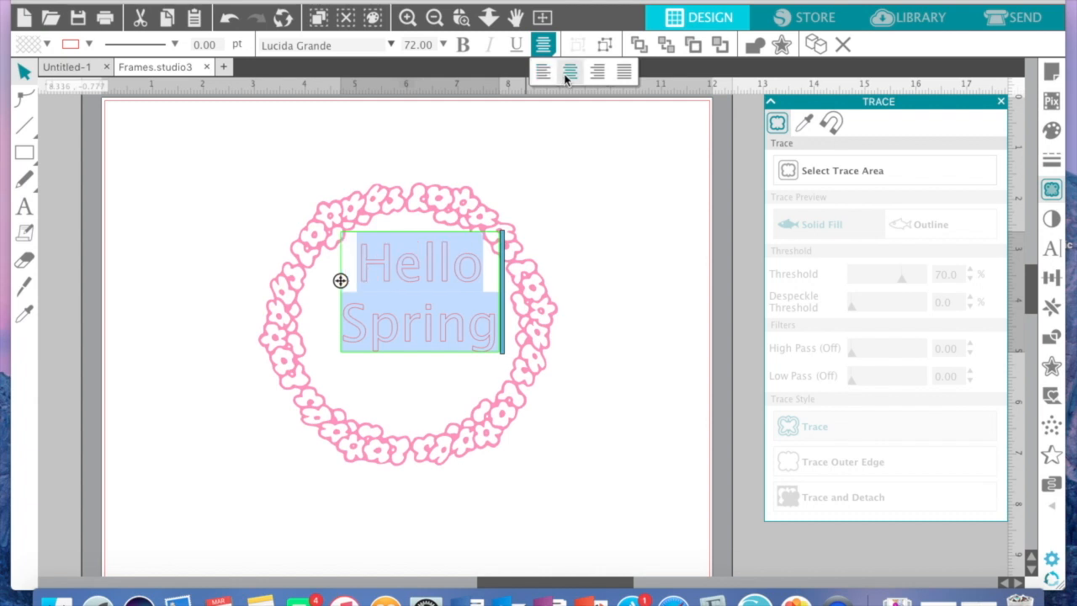
Change the font of the "Hello Spring" text to Sprightly.
left_click(1051, 249)
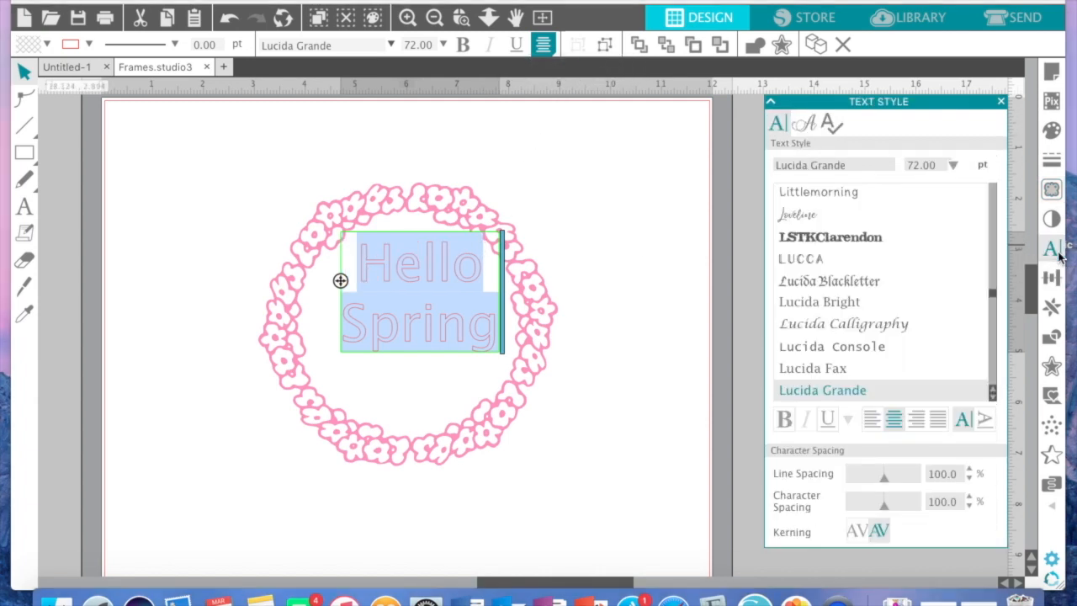
left_click(847, 164)
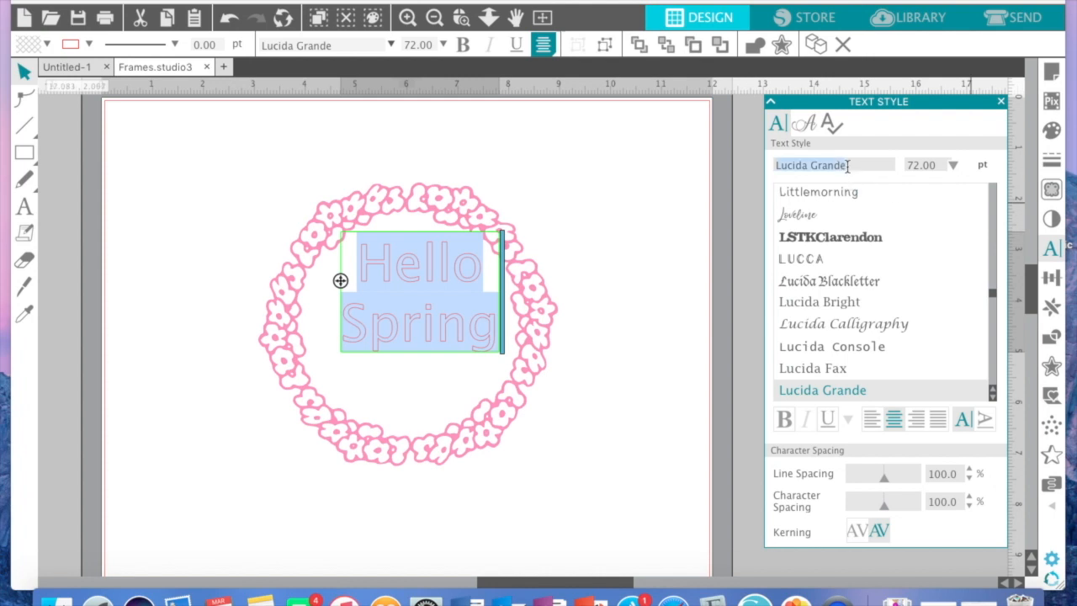
type("sprightly")
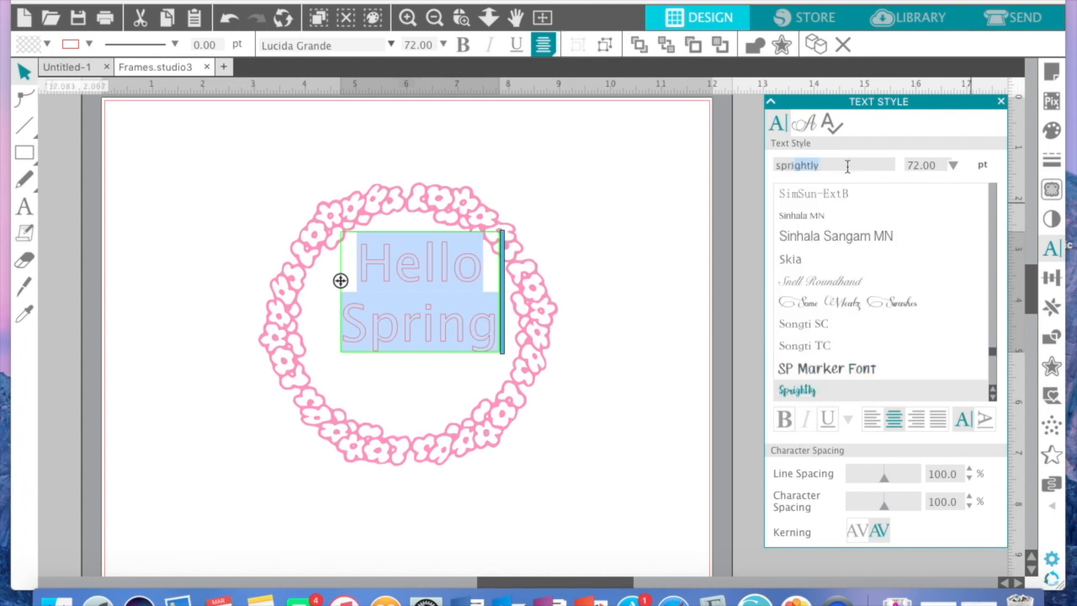
key("Return")
left_click(415, 381)
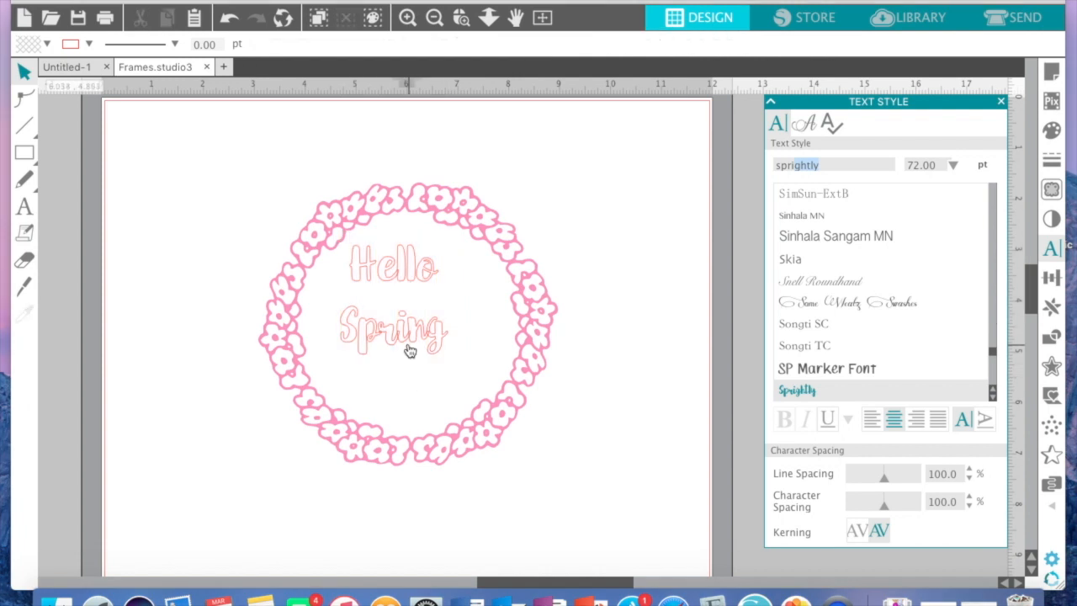
Enlarge the "Hello Spring" text to about 2.73 by 3.11 in and position it inside the wreath.
left_click(400, 362)
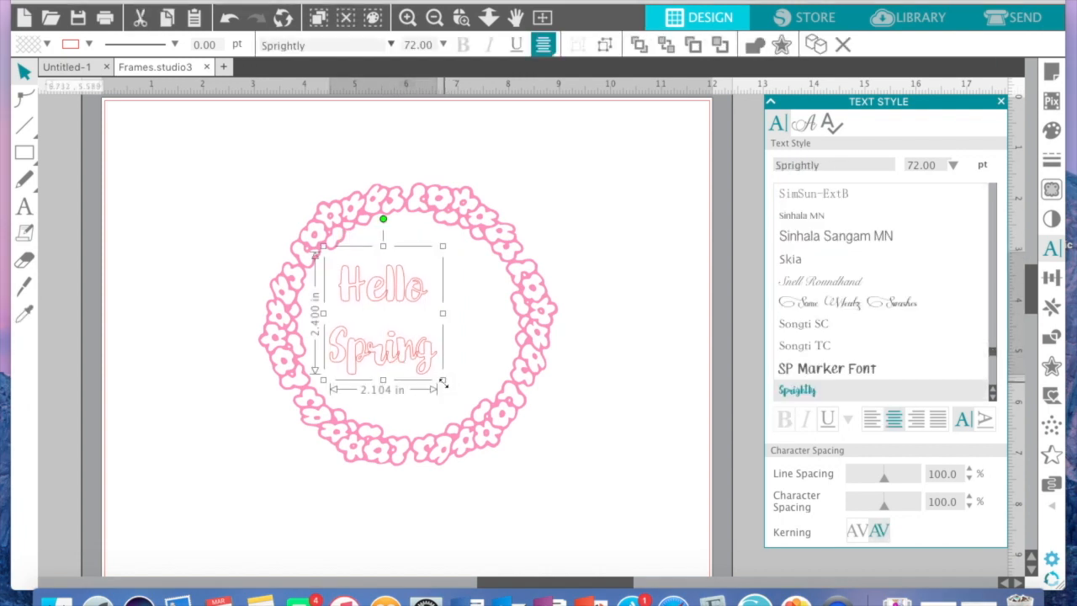
left_click_drag(442, 380, 478, 419)
left_click_drag(443, 308, 454, 296)
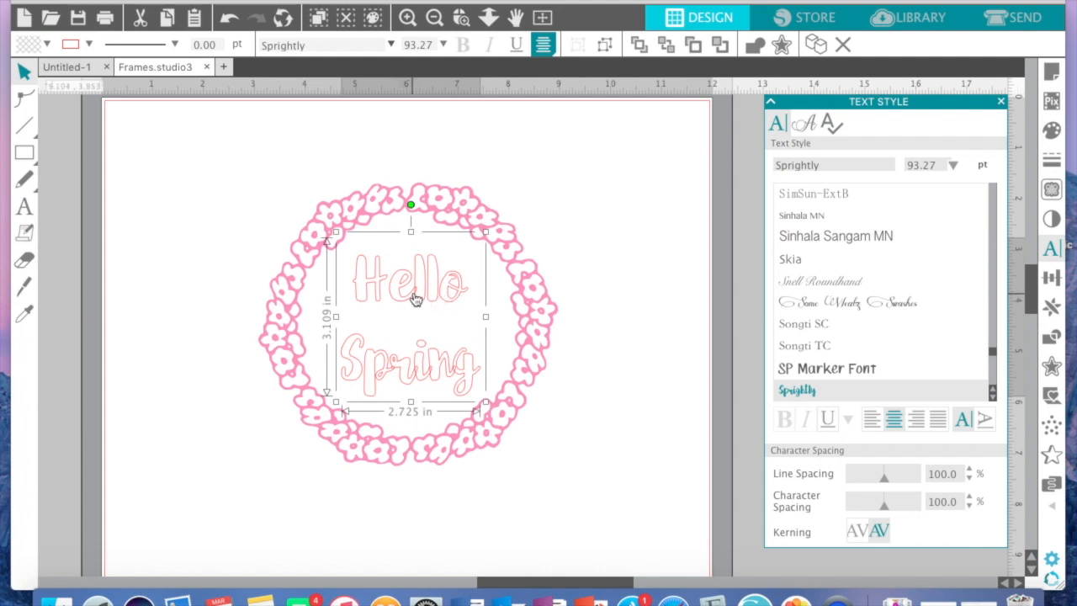
Weld the overlapping letters of the "Hello Spring" text.
right_click(416, 384)
scroll(461, 459, "down", 3)
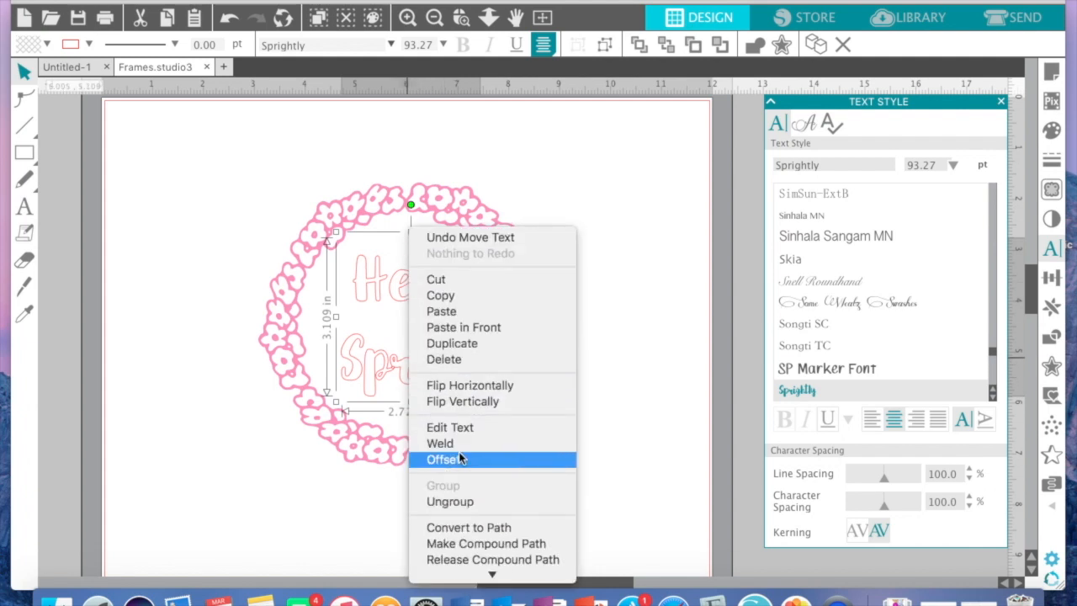
scroll(461, 459, "down", 1)
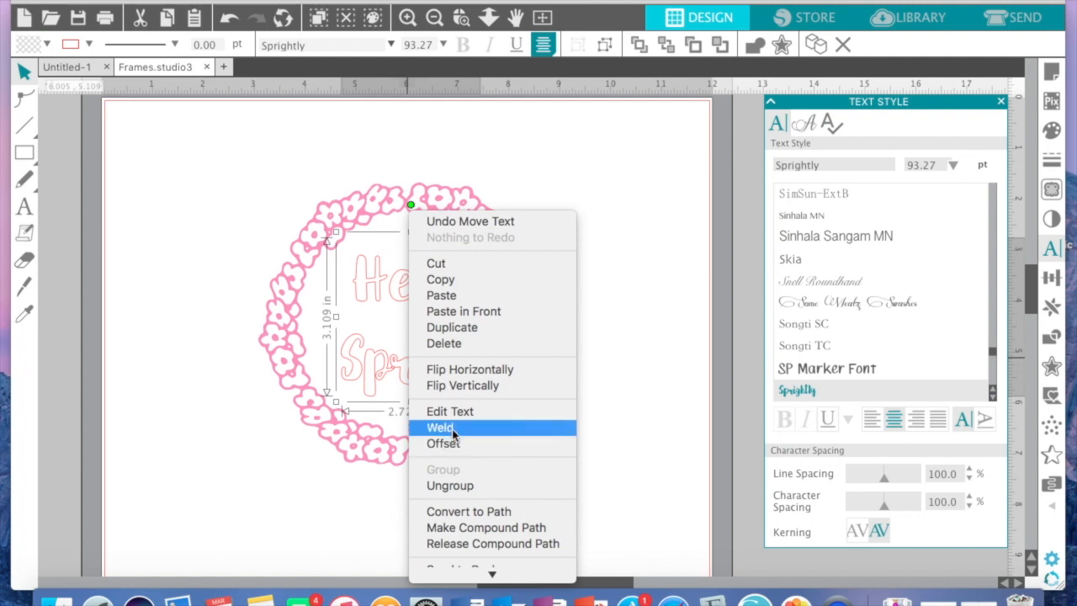
left_click(452, 429)
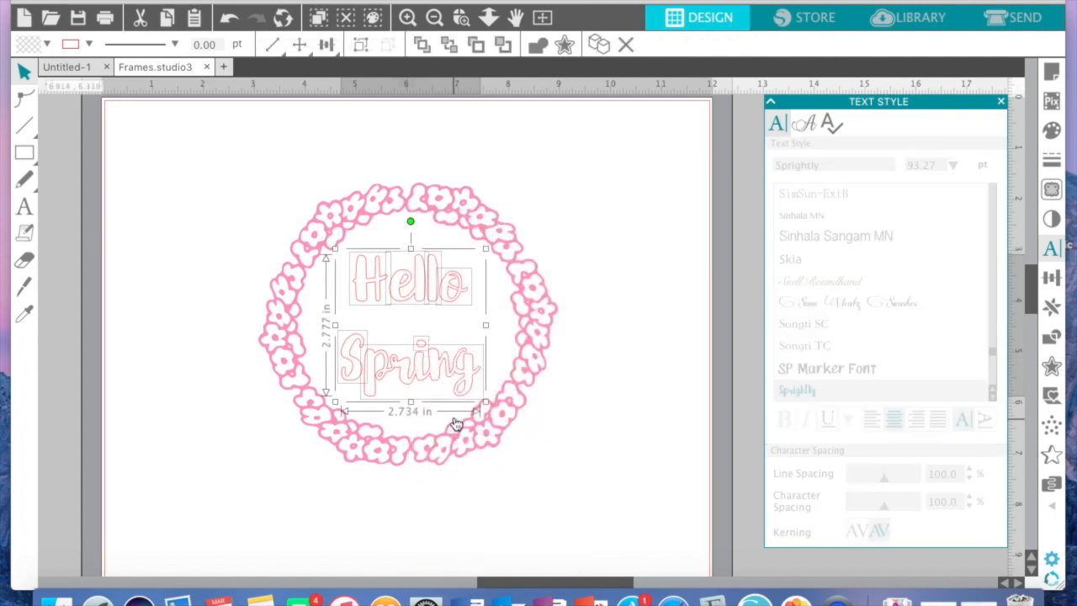
Group all the welded pieces of the word "Hello".
left_click(386, 329)
left_click_drag(346, 260, 467, 315)
right_click(451, 281)
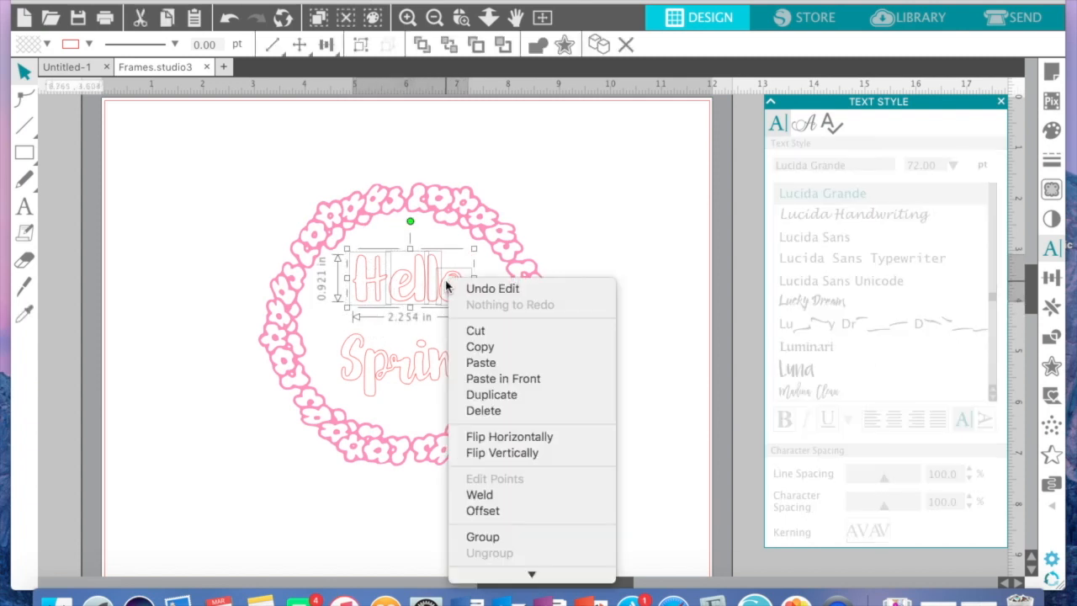
left_click(481, 537)
Group all the welded pieces of the word "Spring".
left_click_drag(329, 324, 479, 392)
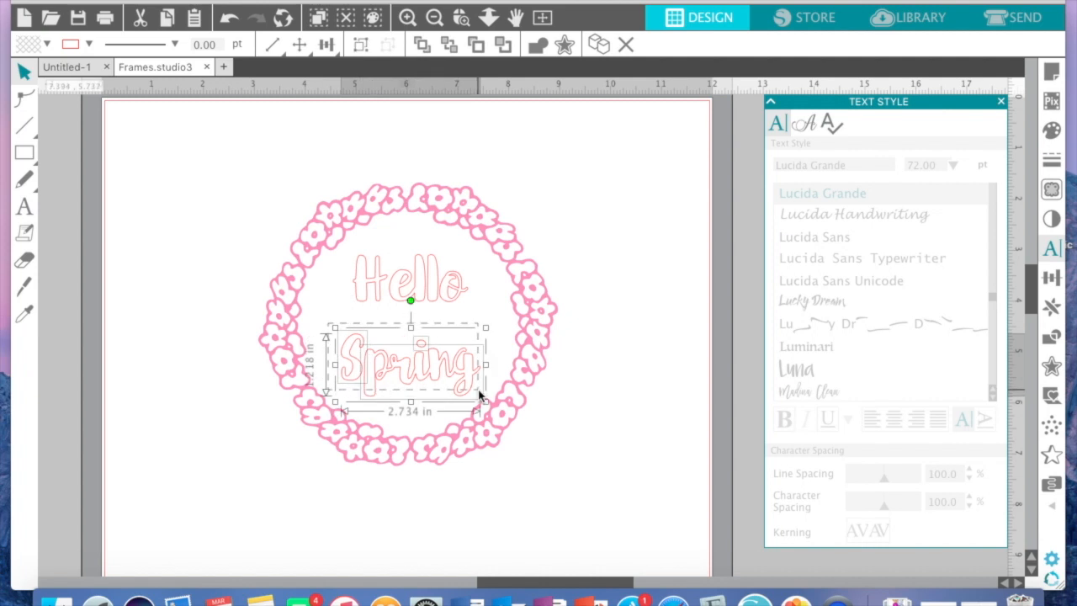
right_click(466, 368)
scroll(502, 446, "down", 5)
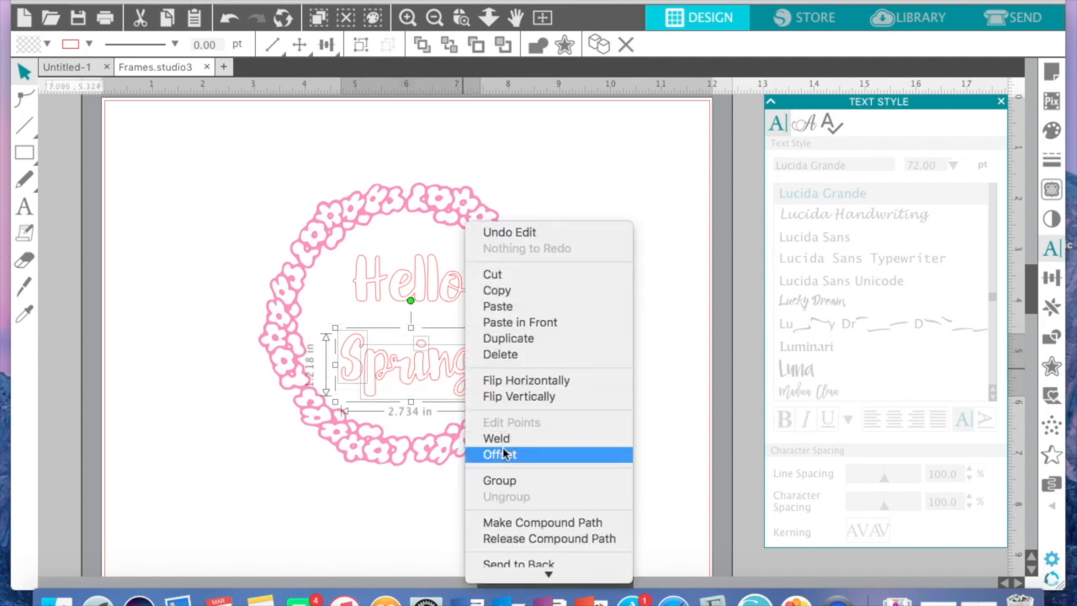
left_click(504, 482)
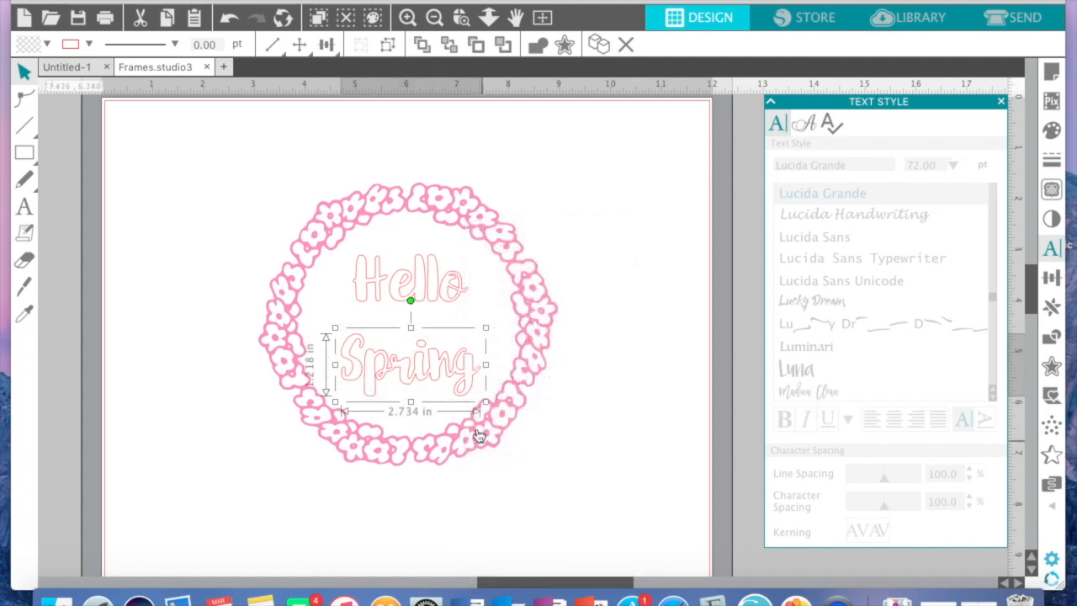
Nudge the word "Spring" upward to close the gap beneath "Hello".
key("Up")
key("Up")
key("Up")
key("Up")
key("Up")
key("Up")
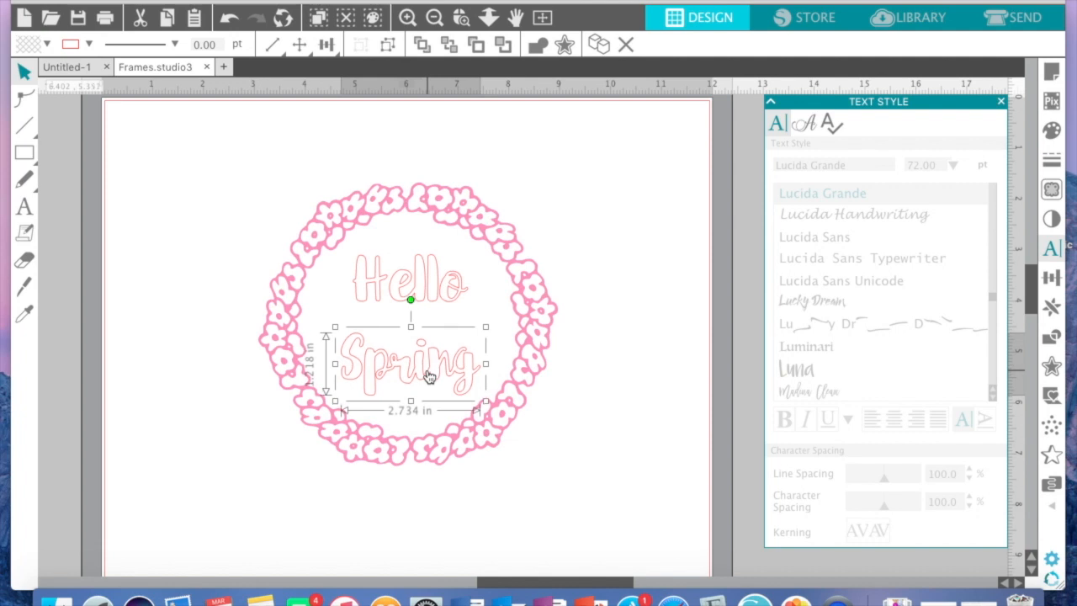
key("Up")
key("Up")
key("Up")
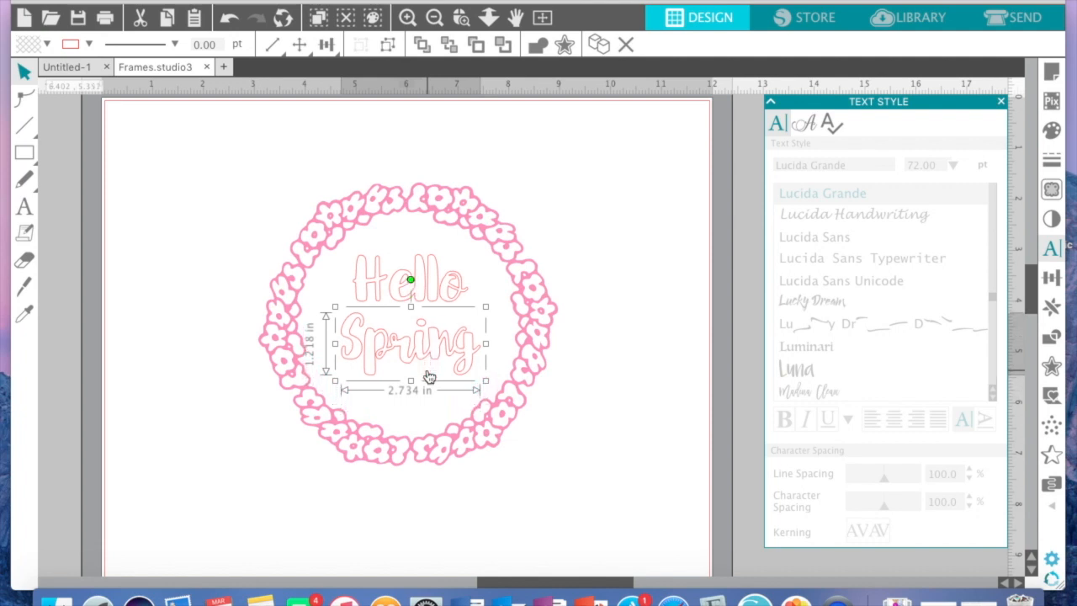
left_click(362, 264)
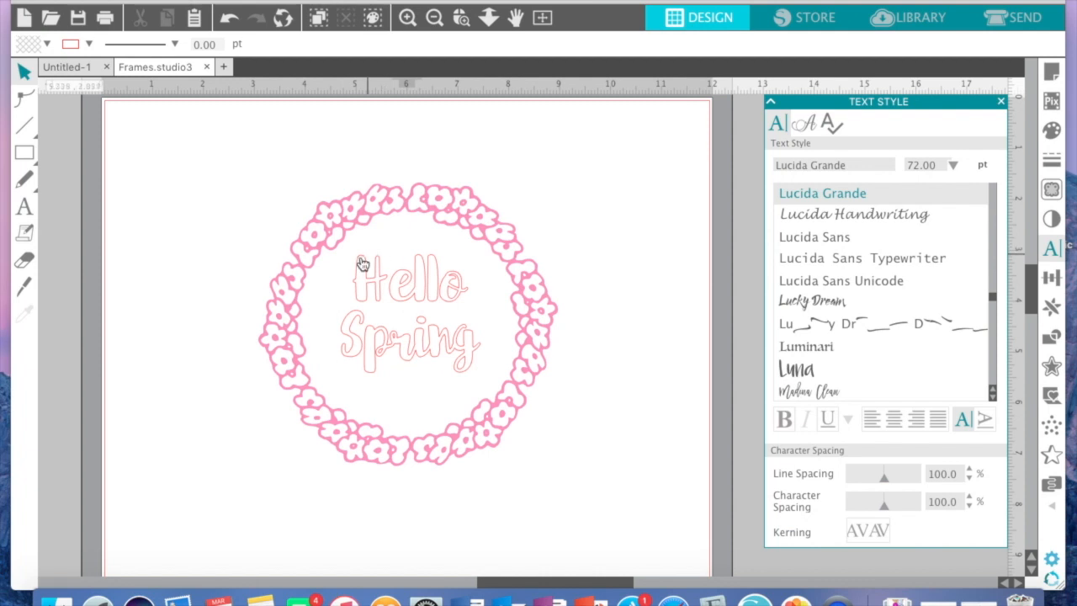
Group "Hello" and "Spring" together and tilt them slightly counterclockwise inside the wreath.
left_click_drag(348, 253, 475, 373)
right_click(427, 316)
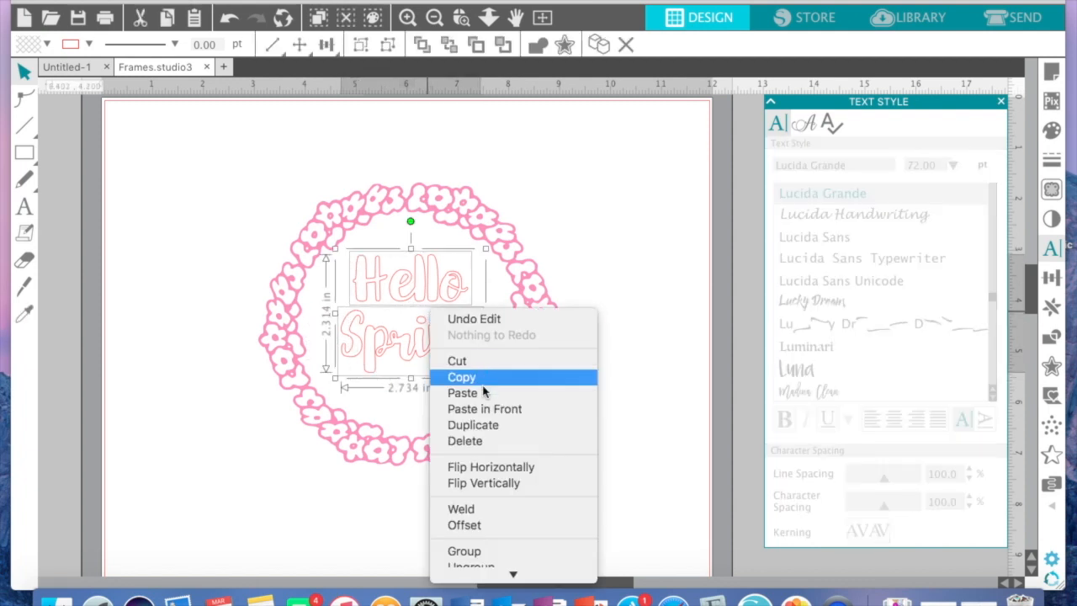
left_click(503, 554)
left_click_drag(411, 221, 390, 219)
left_click_drag(428, 287, 429, 298)
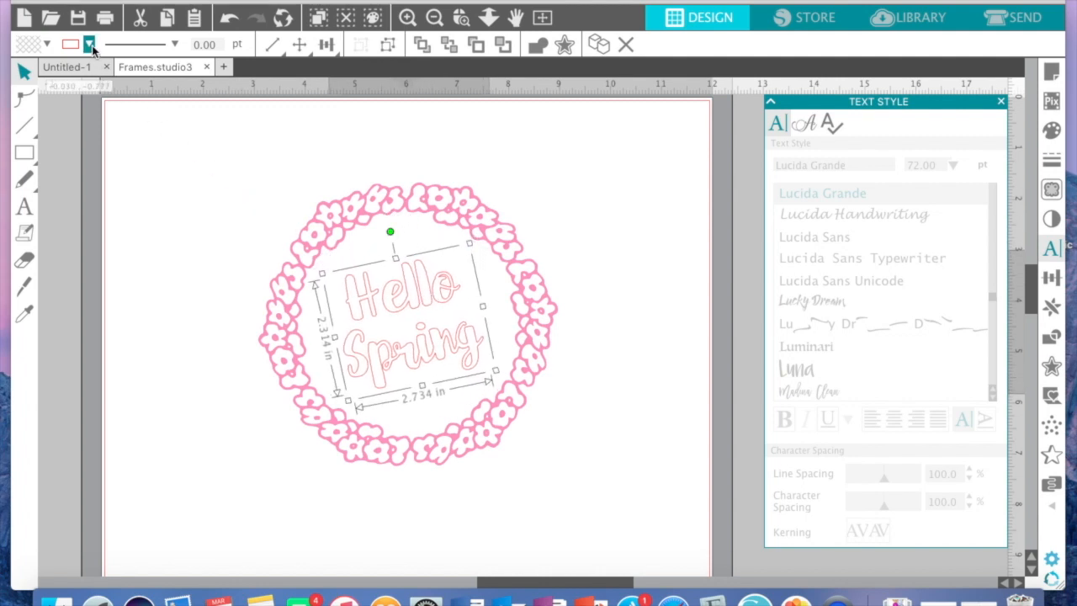
Fill the "Hello Spring" lettering with dark green 0F7600.
left_click(1052, 129)
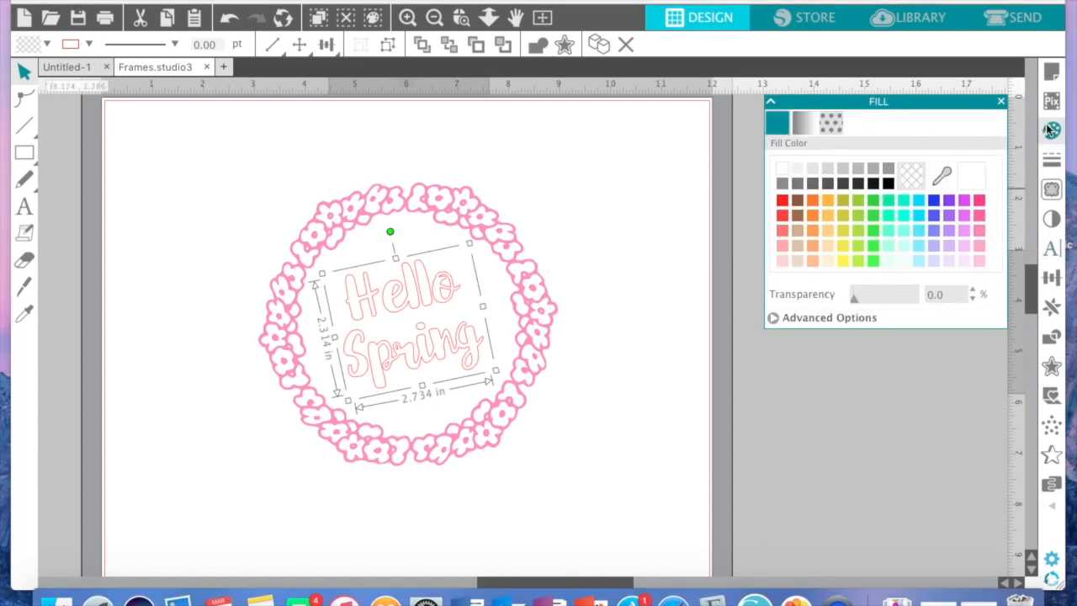
left_click(773, 318)
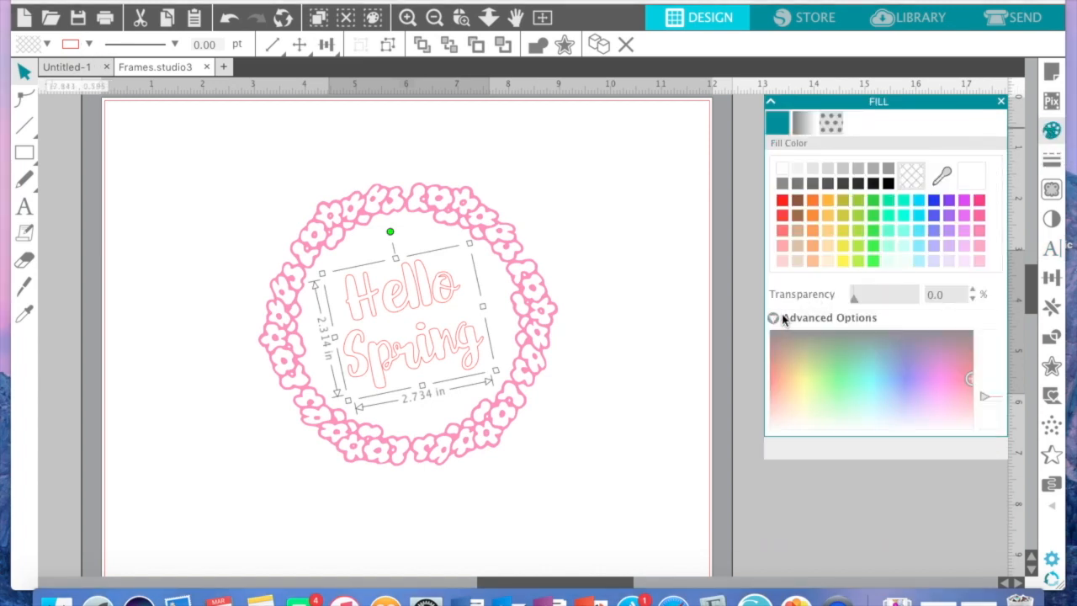
left_click(874, 205)
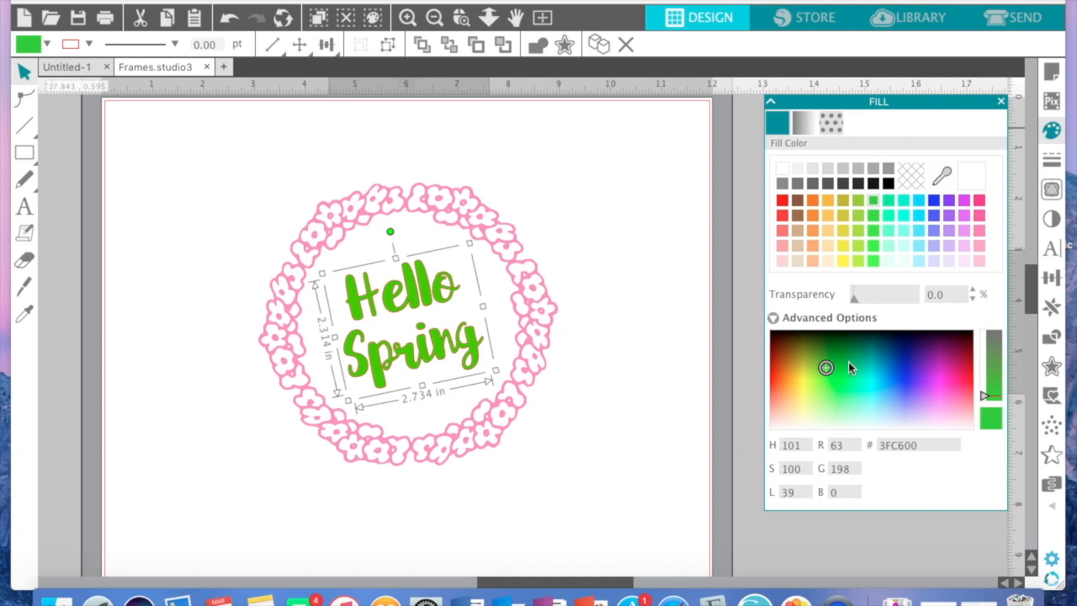
left_click_drag(829, 367, 831, 352)
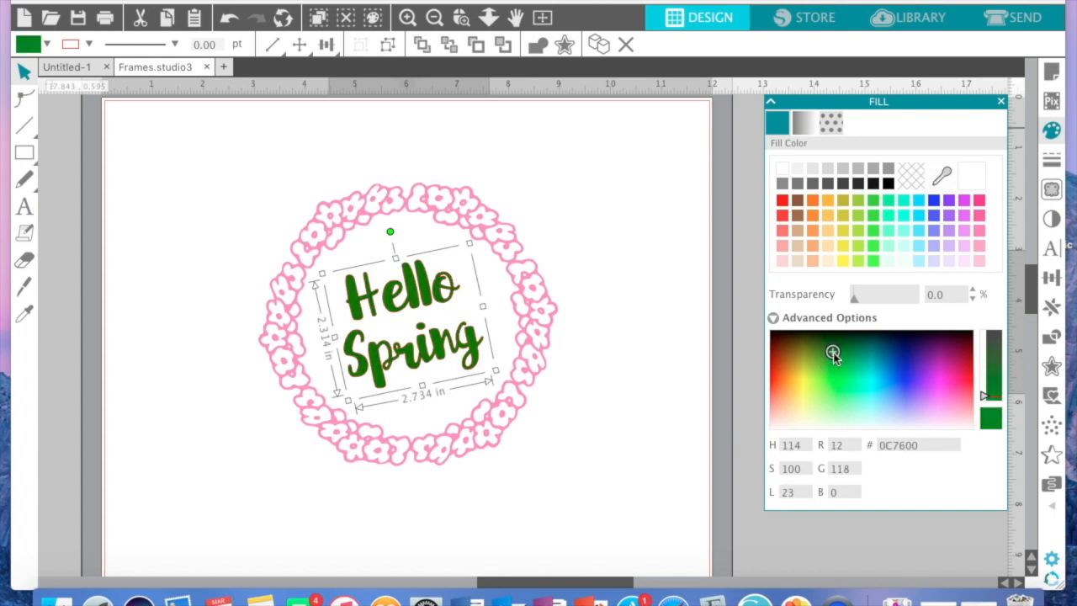
Clear the red outline from the "Hello Spring" lettering and shift it slightly left within the wreath.
left_click(87, 43)
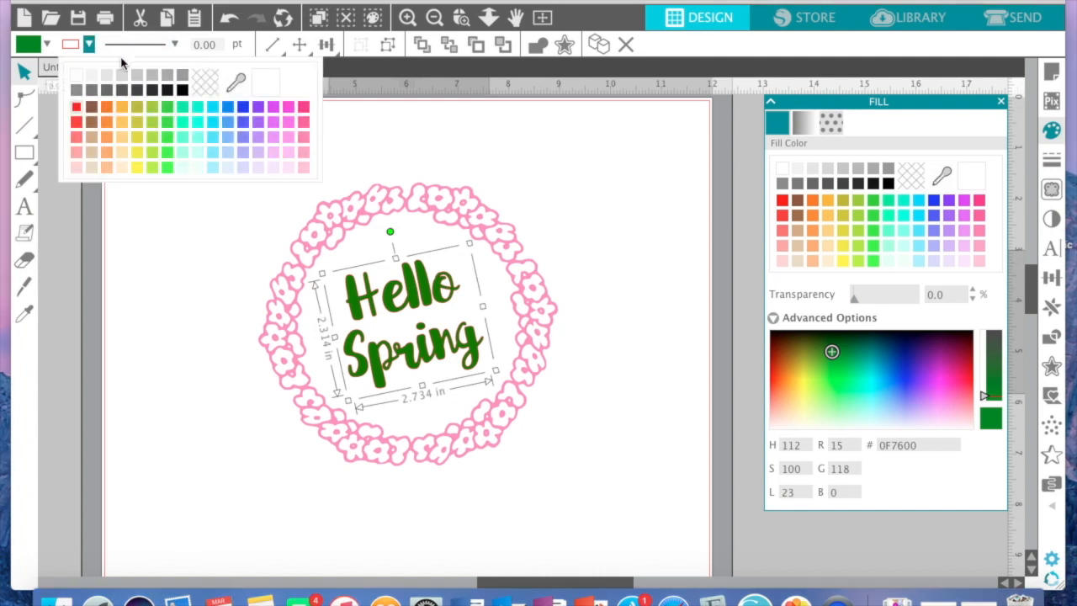
left_click(479, 165)
left_click_drag(436, 300, 433, 300)
left_click(446, 353)
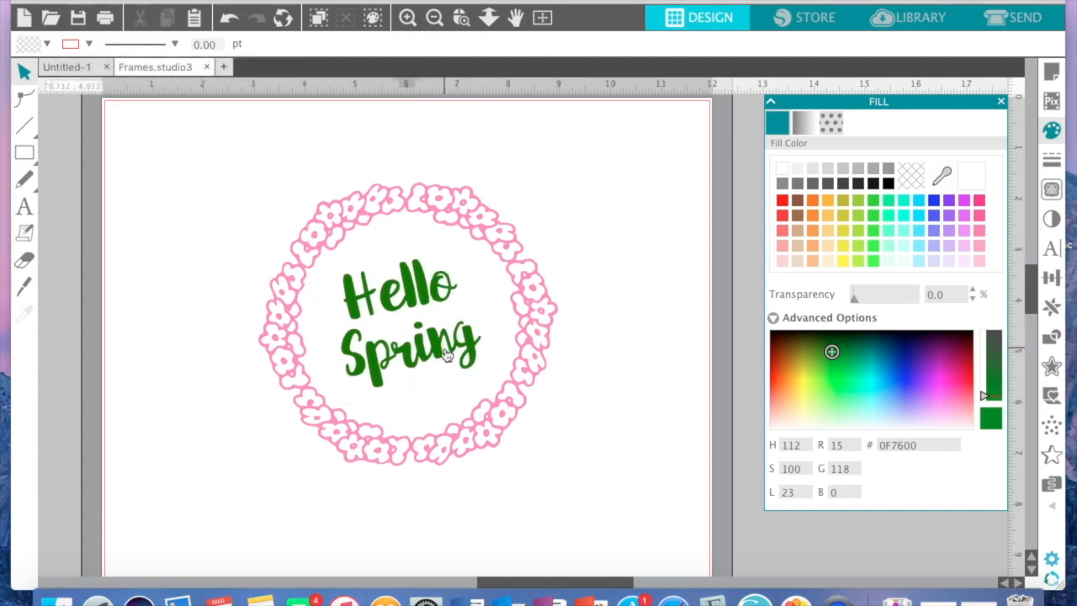
Enlarge the tilted "Hello Spring" lettering to about 2.85 by 2.42 in.
left_click(448, 353)
left_click_drag(493, 373, 499, 378)
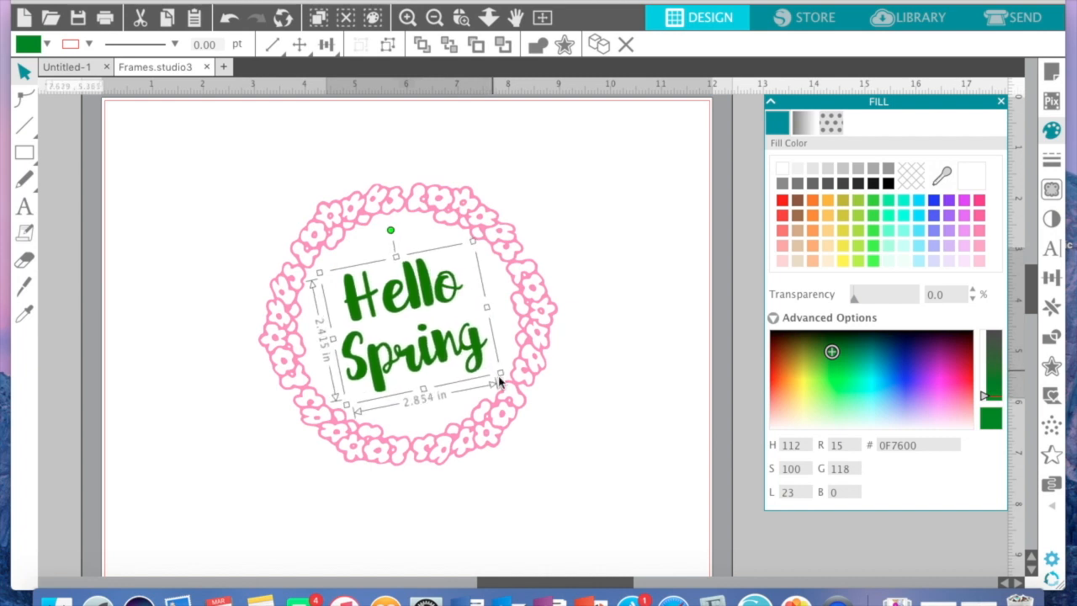
left_click(450, 330)
Align the centers of the wreath and the "Hello Spring" lettering horizontally and vertically.
key("super+a")
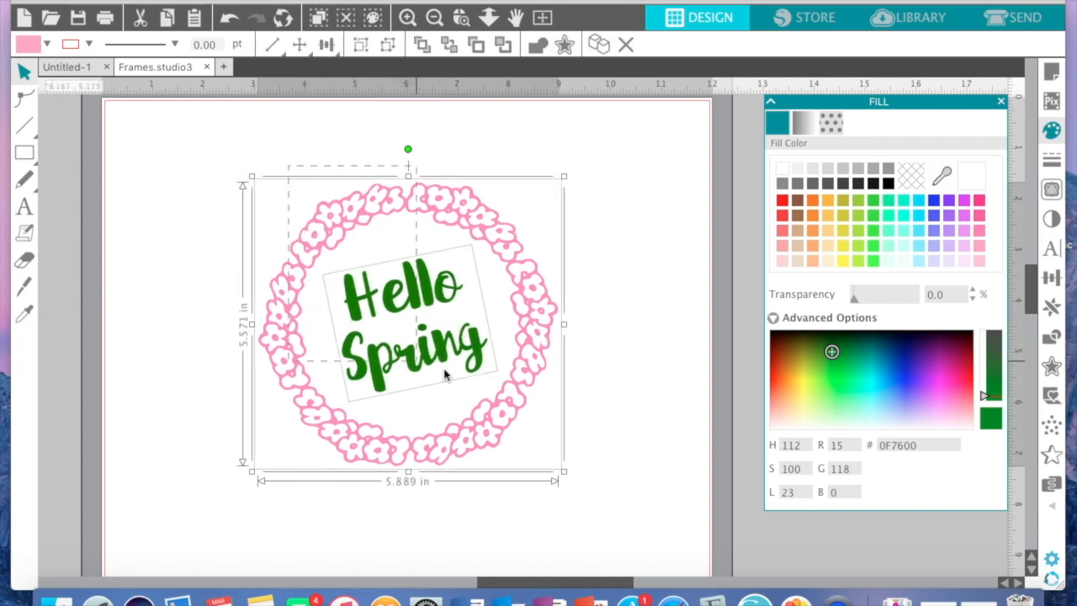
left_click(328, 44)
left_click(352, 98)
left_click(357, 124)
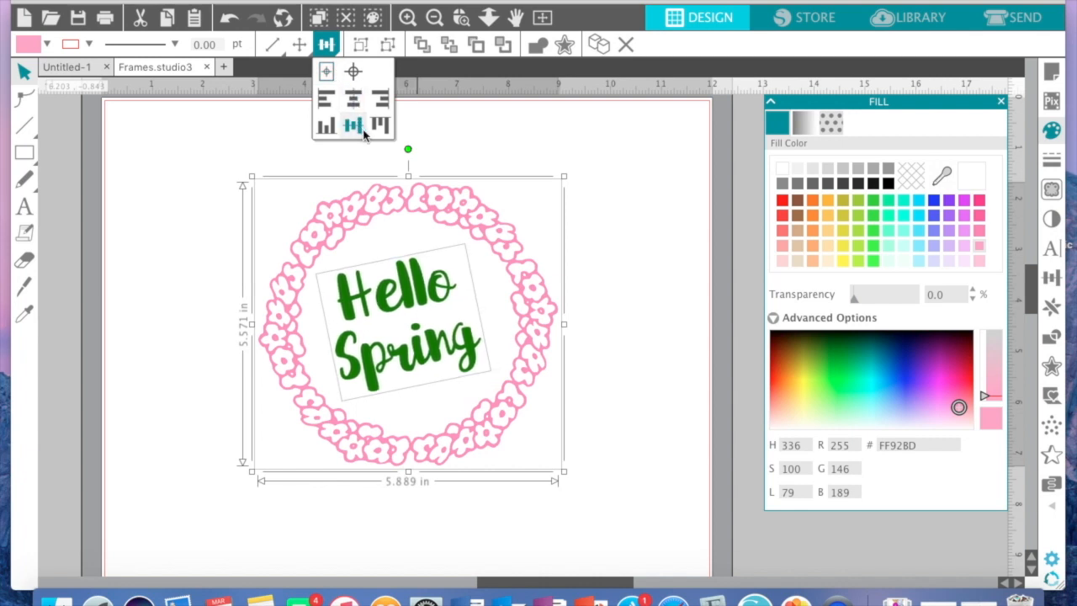
left_click(510, 143)
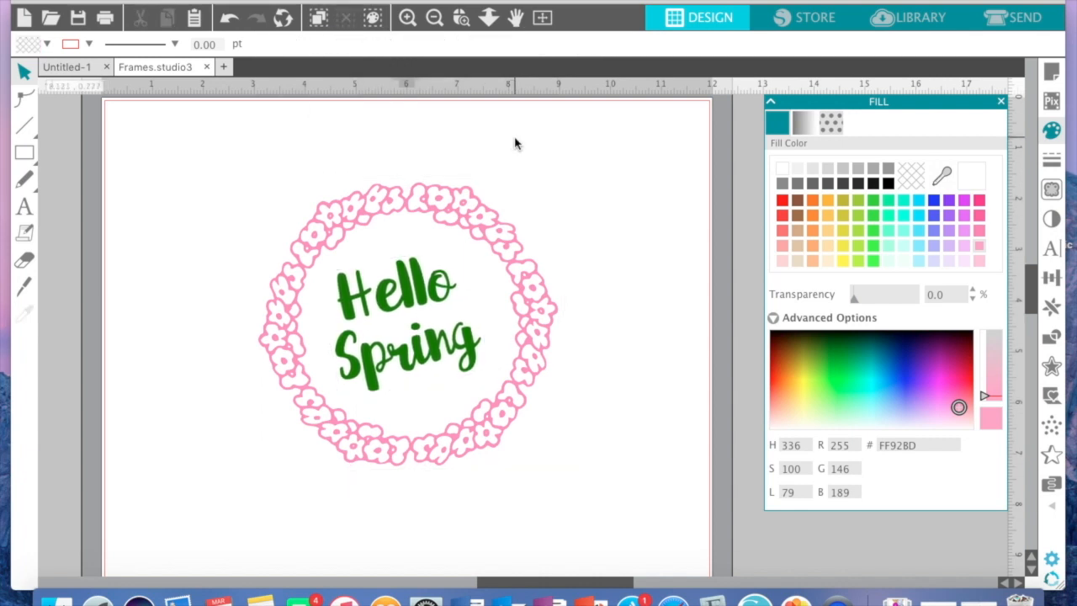
Group the wreath and the "Hello Spring" lettering into one design.
left_click_drag(235, 156, 565, 480)
right_click(519, 323)
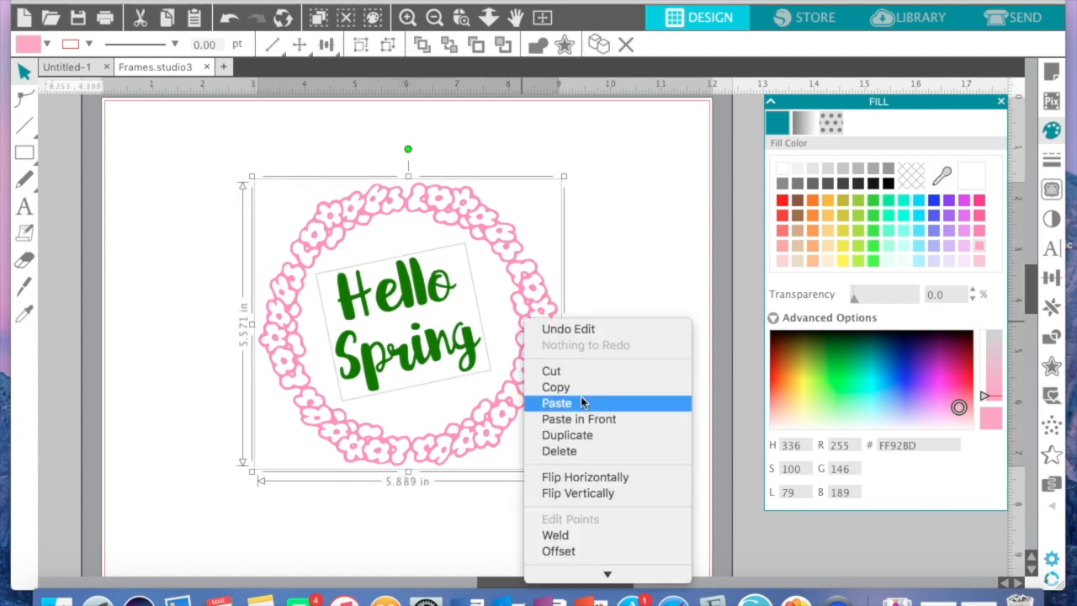
left_click(574, 478)
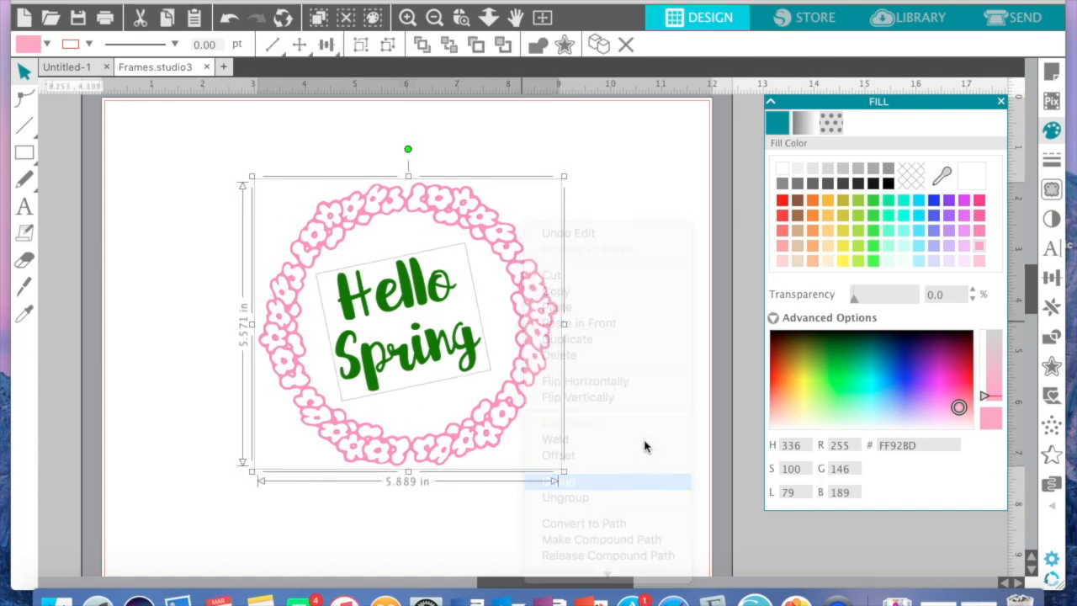
mouse_move(291, 52)
left_click(434, 18)
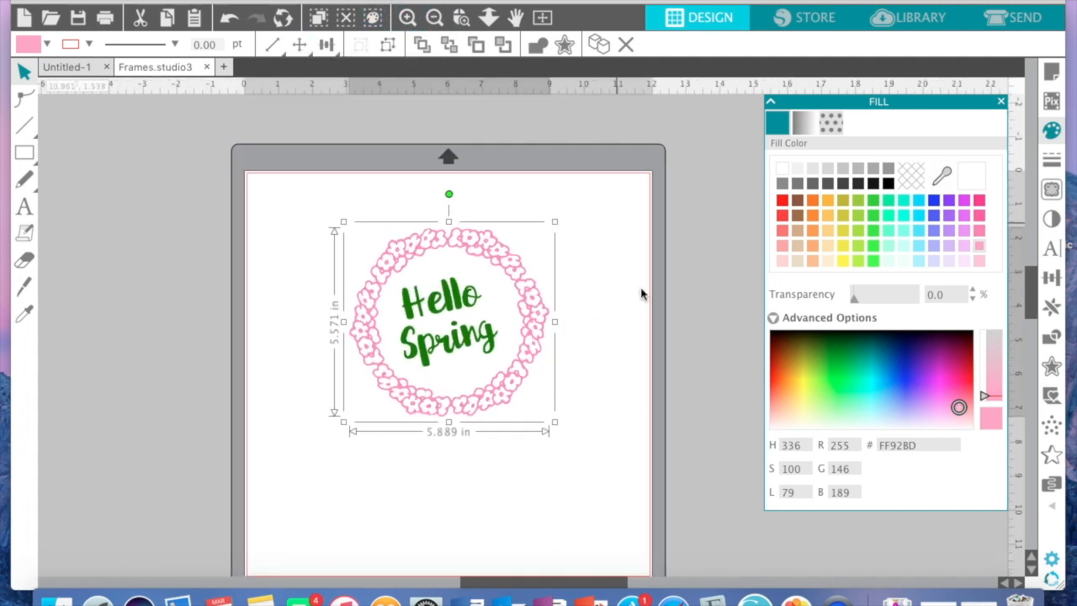
left_click(614, 331)
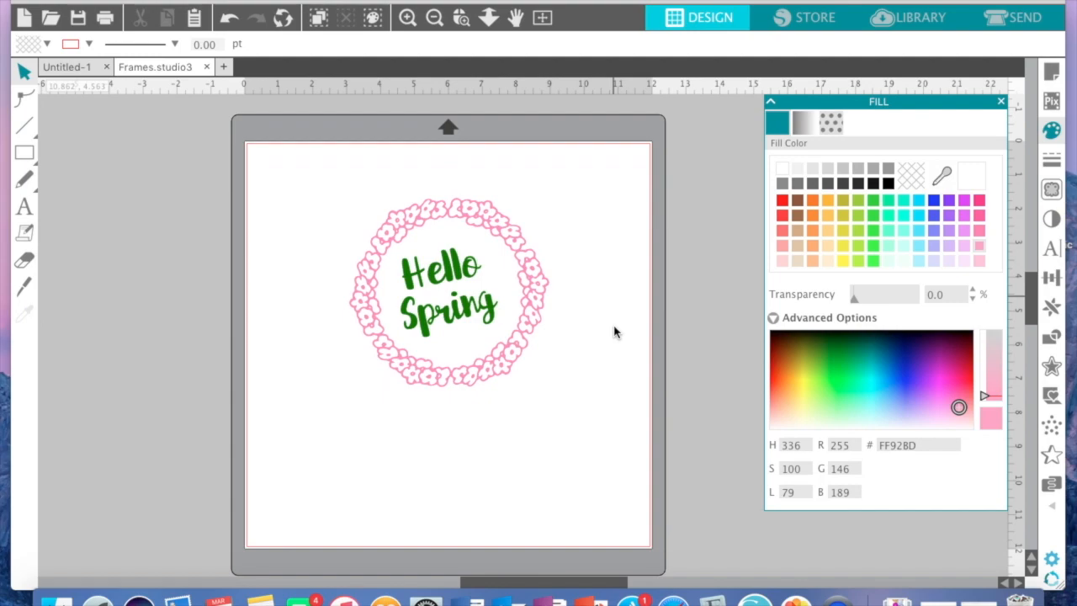